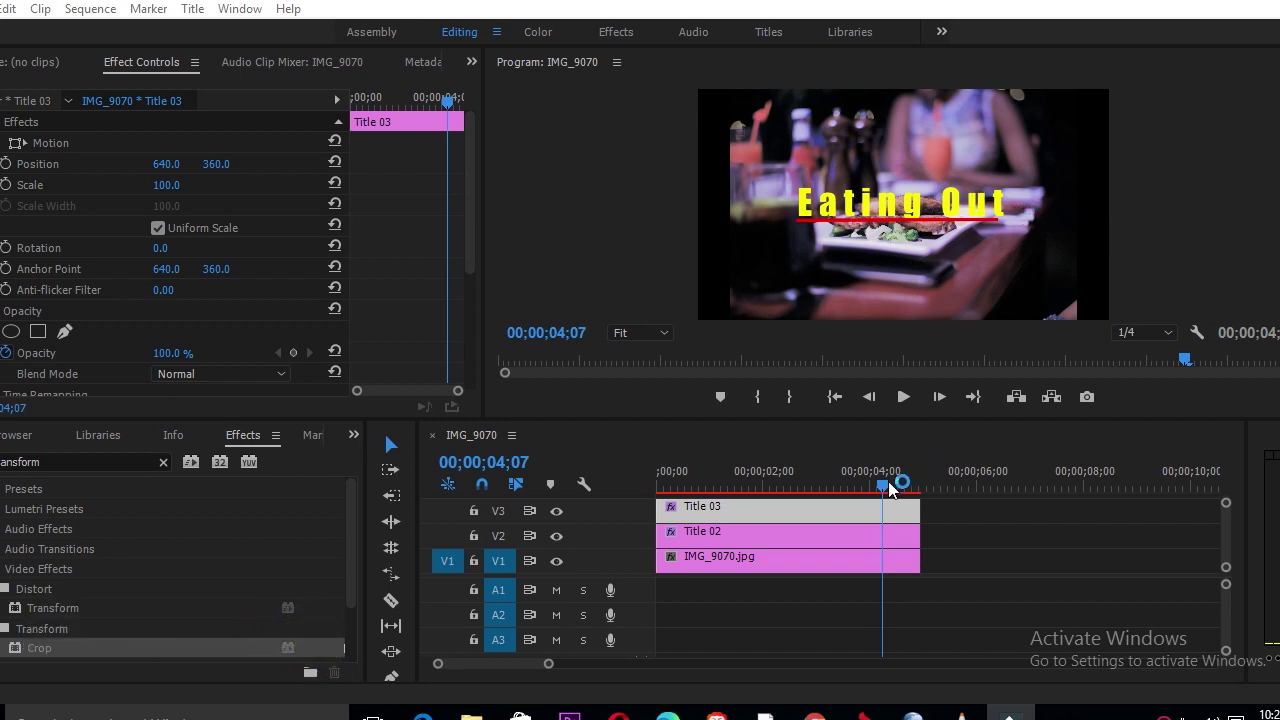
Play the sequence from its first frame to preview the Eating Out title's red underline reveal.
left_click_drag(882, 486, 655, 495)
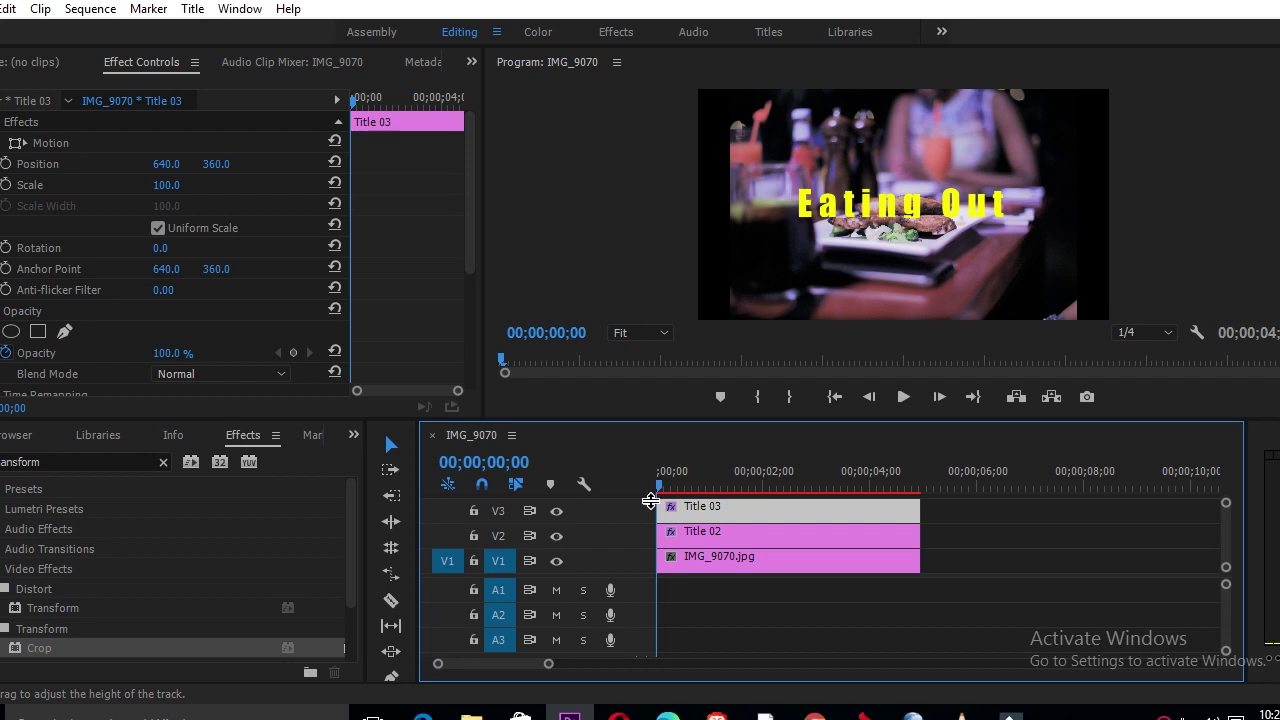
key("space")
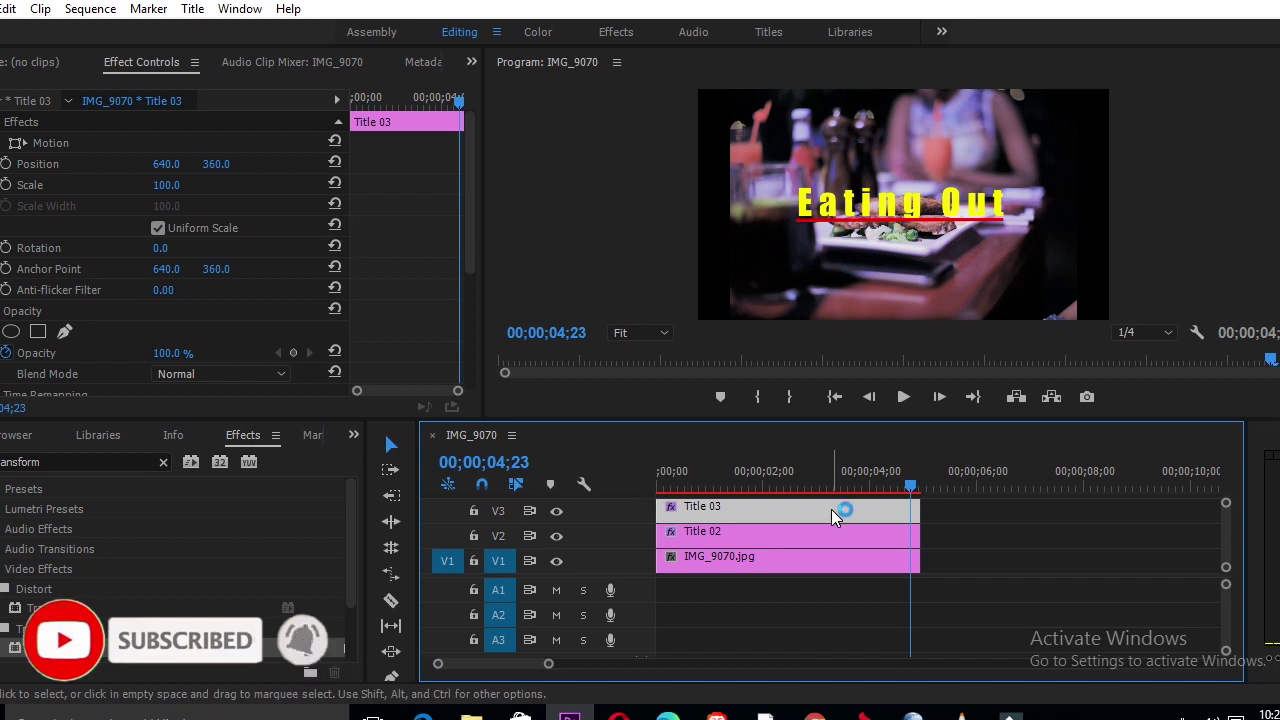
left_click_drag(910, 485, 944, 486)
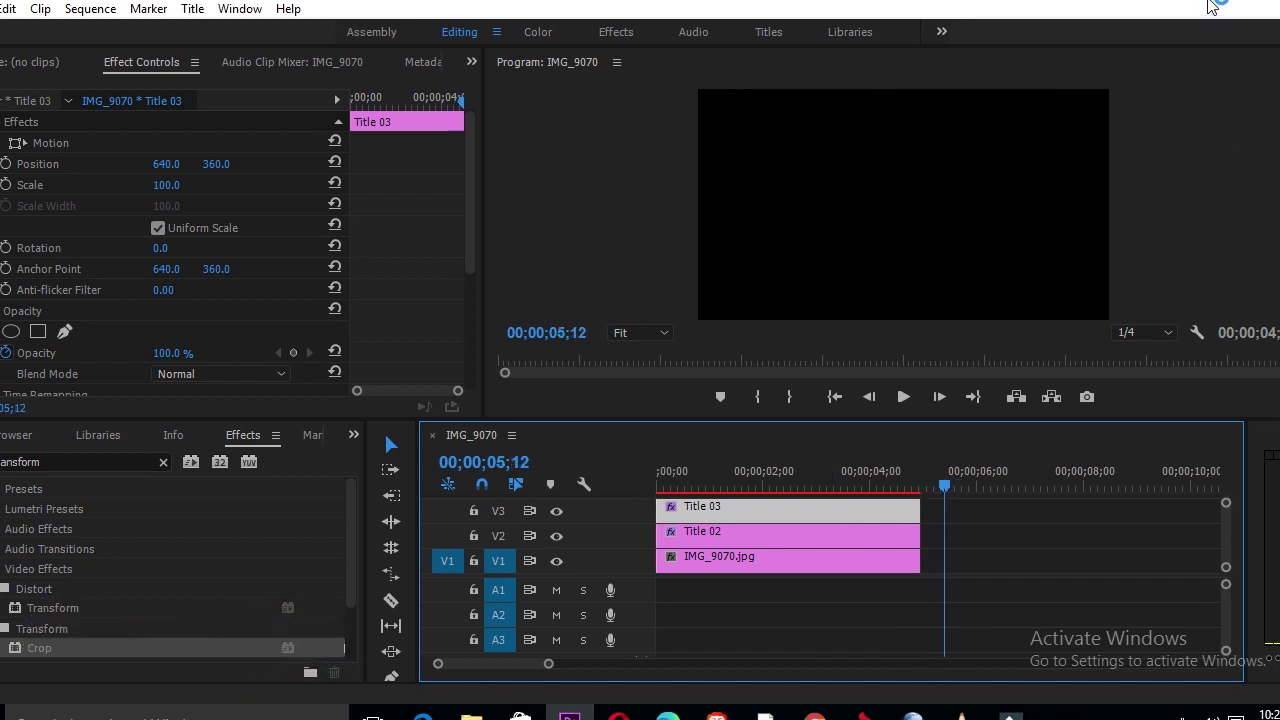
Show the Project: mm bin in the lower-left panel and scrub back to the Eating Out frame.
left_click(354, 437)
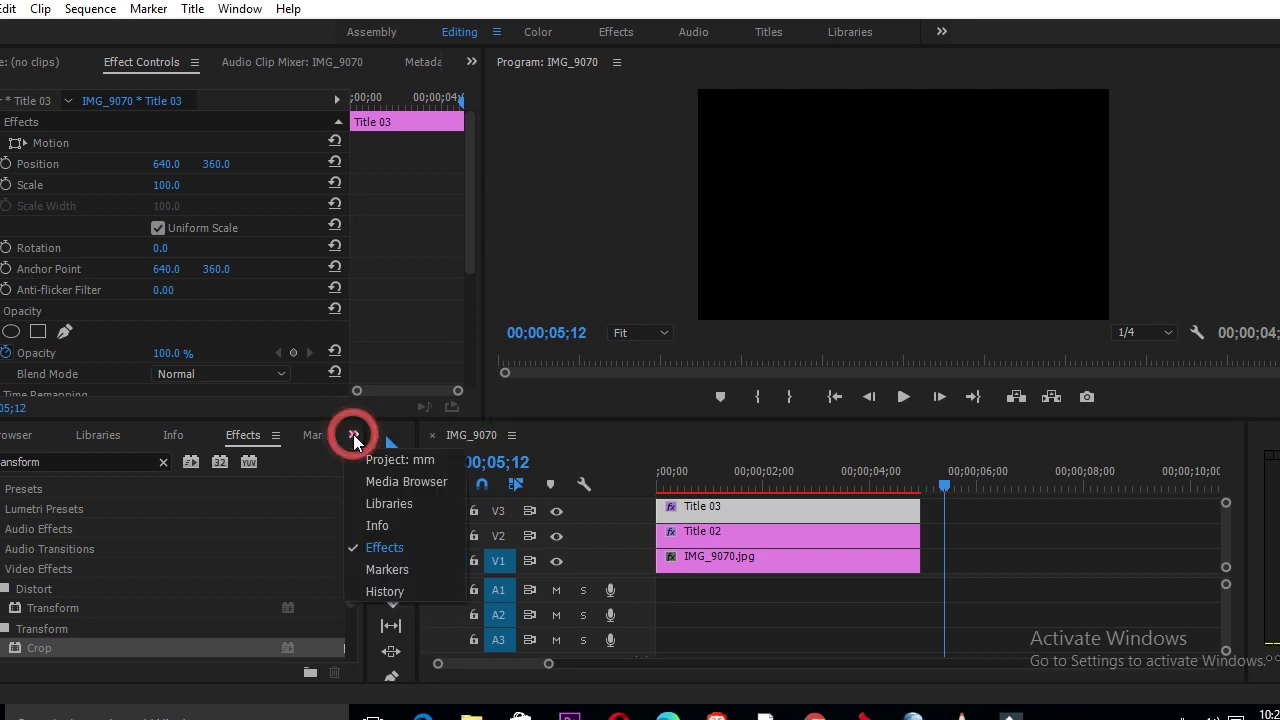
left_click(393, 459)
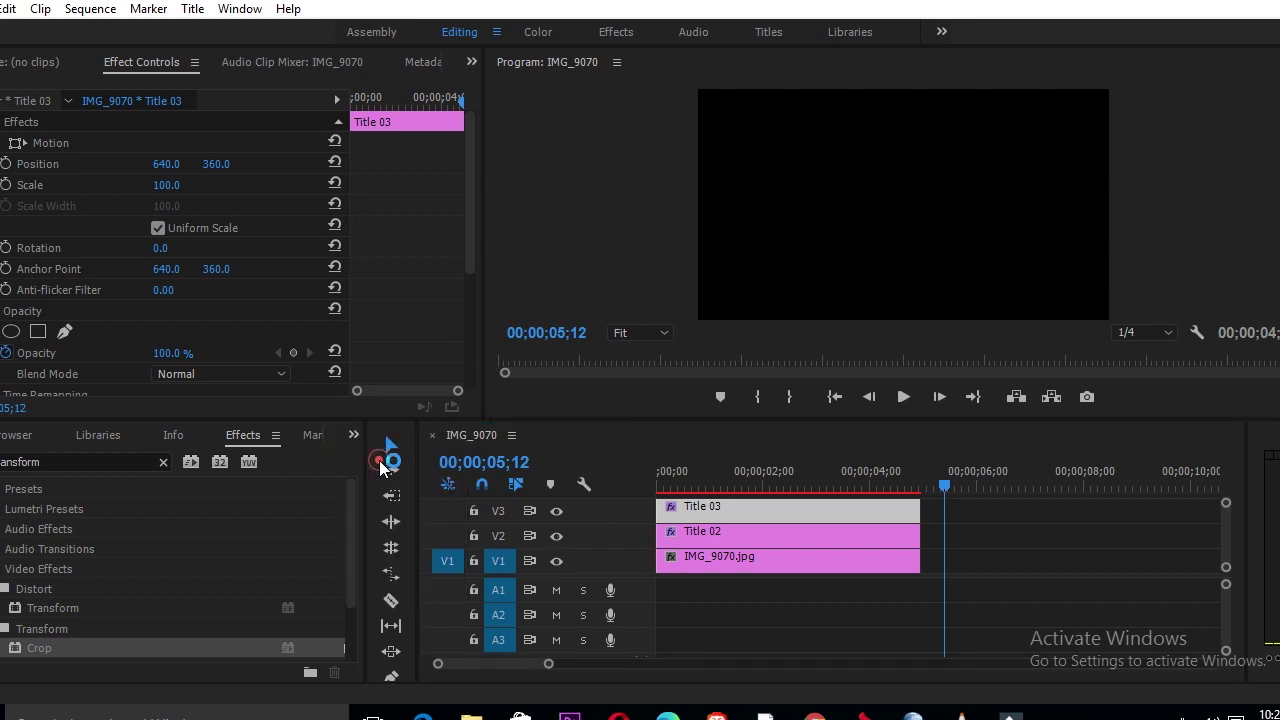
left_click(942, 490)
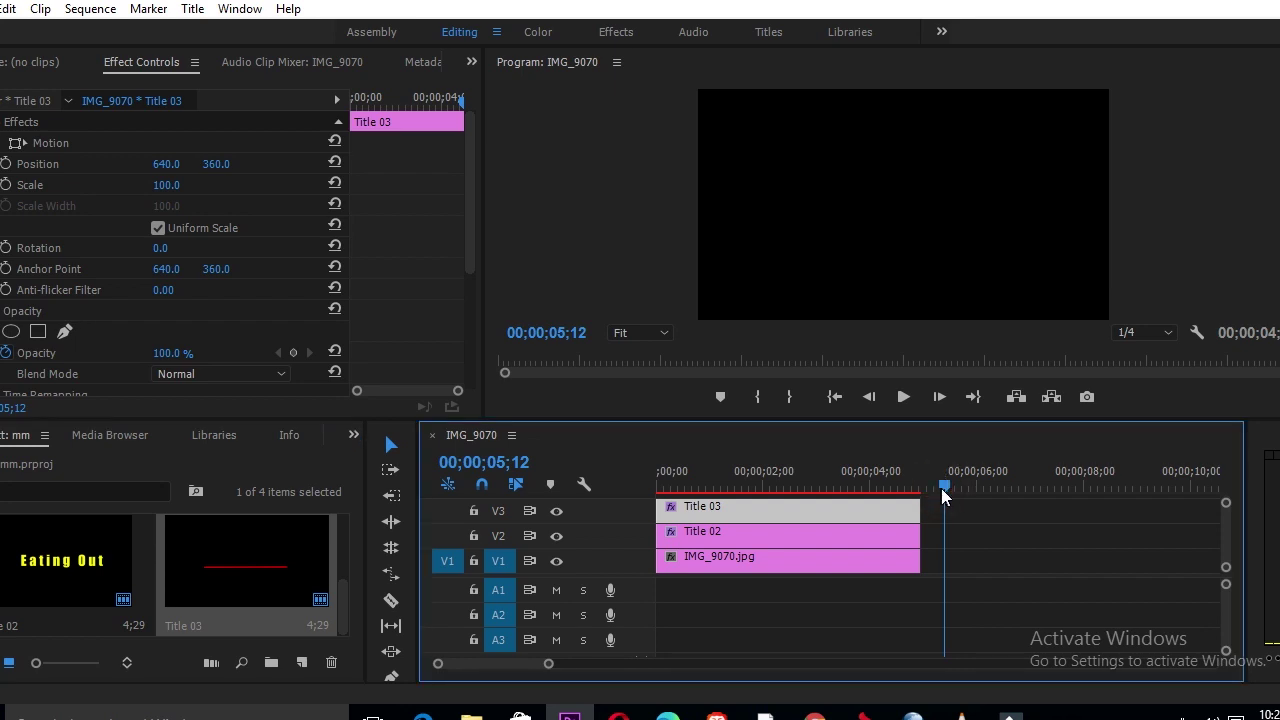
mouse_move(944, 486)
left_mouse_down()
mouse_move(776, 490)
mouse_move(941, 490)
left_mouse_up()
Import IMG_9070.jpg by dragging it from the desktop into Premiere's Project panel.
left_click(1213, 3)
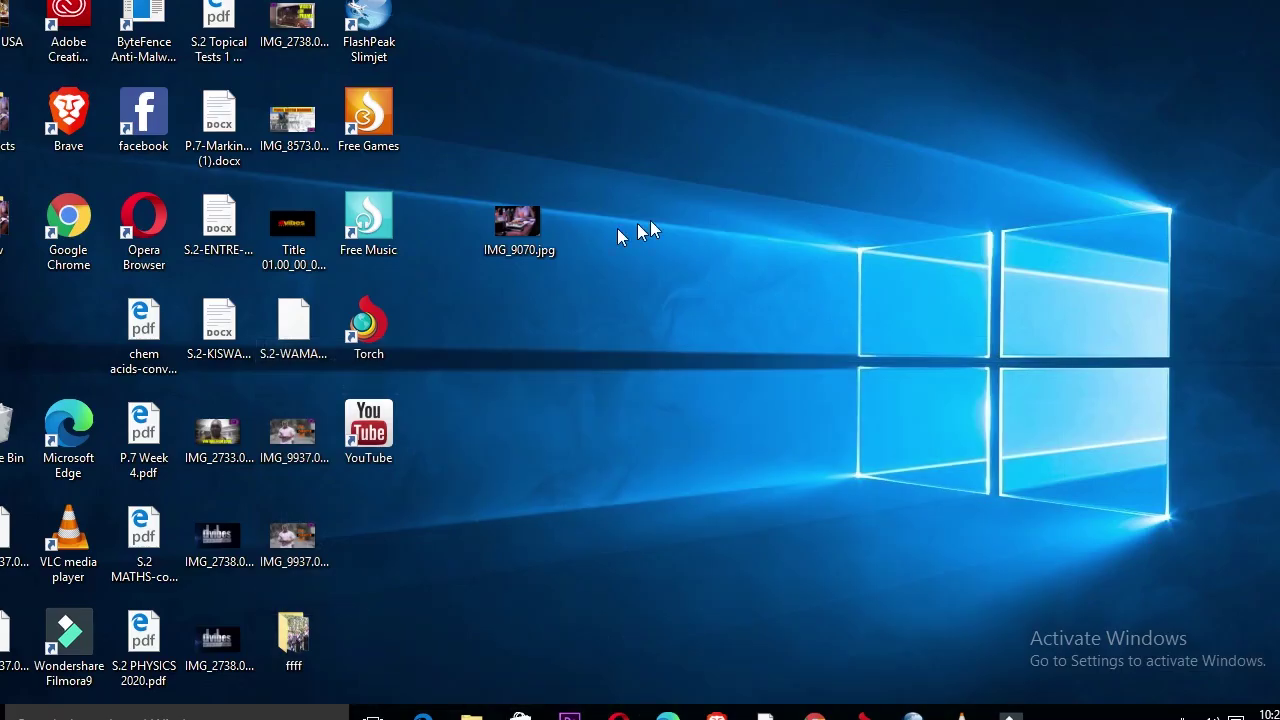
left_click_drag(506, 226, 571, 519)
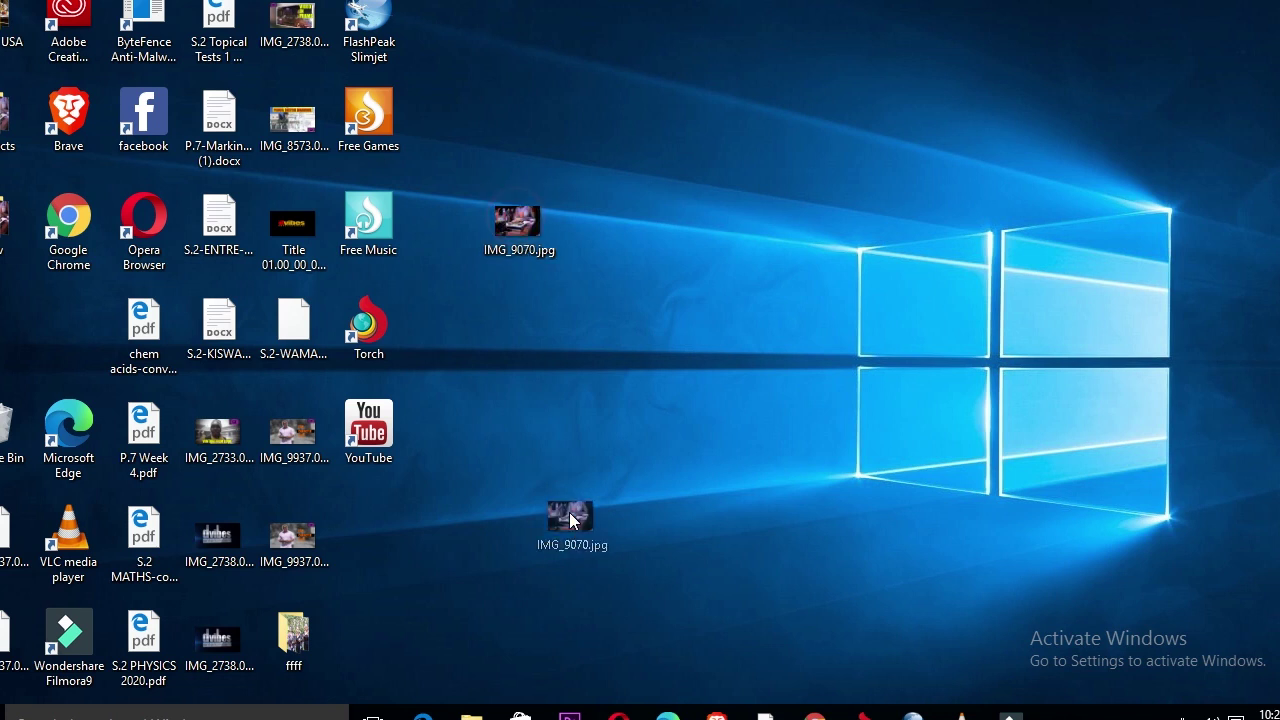
left_click_drag(572, 638, 966, 562)
Place IMG_9070.jpg on V1 after the first clips and apply Scale to Frame Size.
left_click_drag(950, 486, 944, 486)
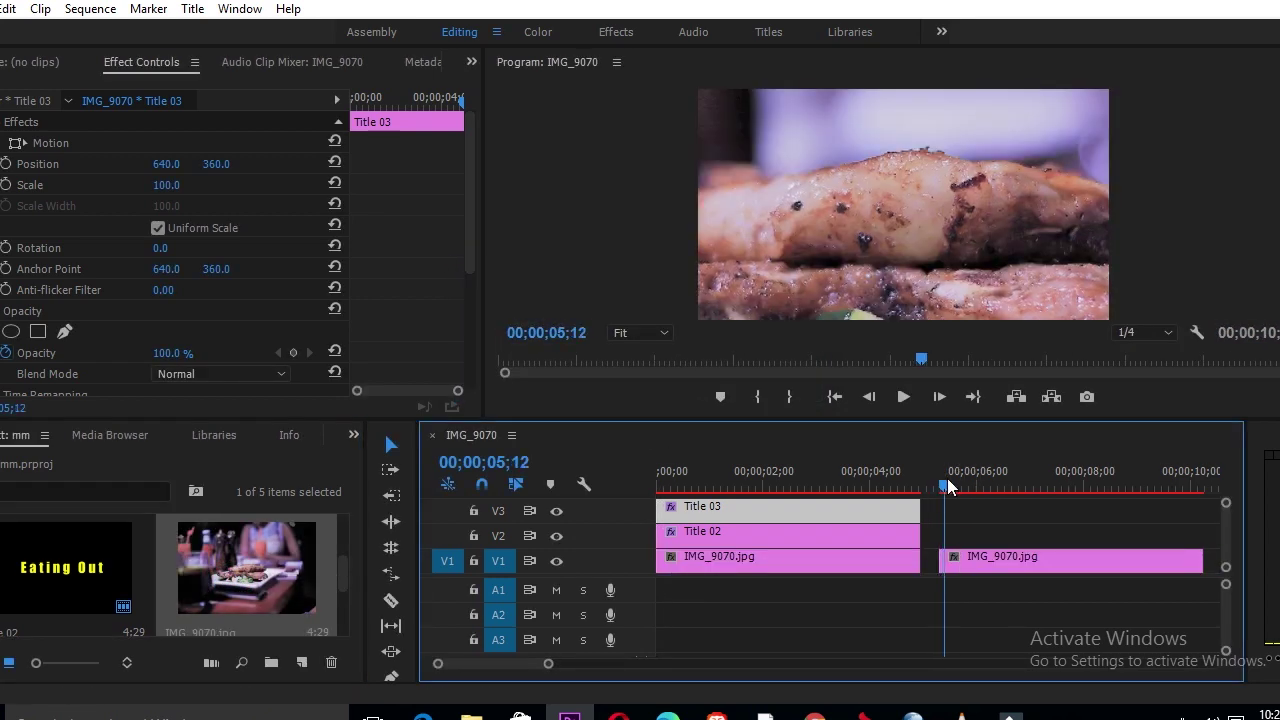
left_click(1031, 563)
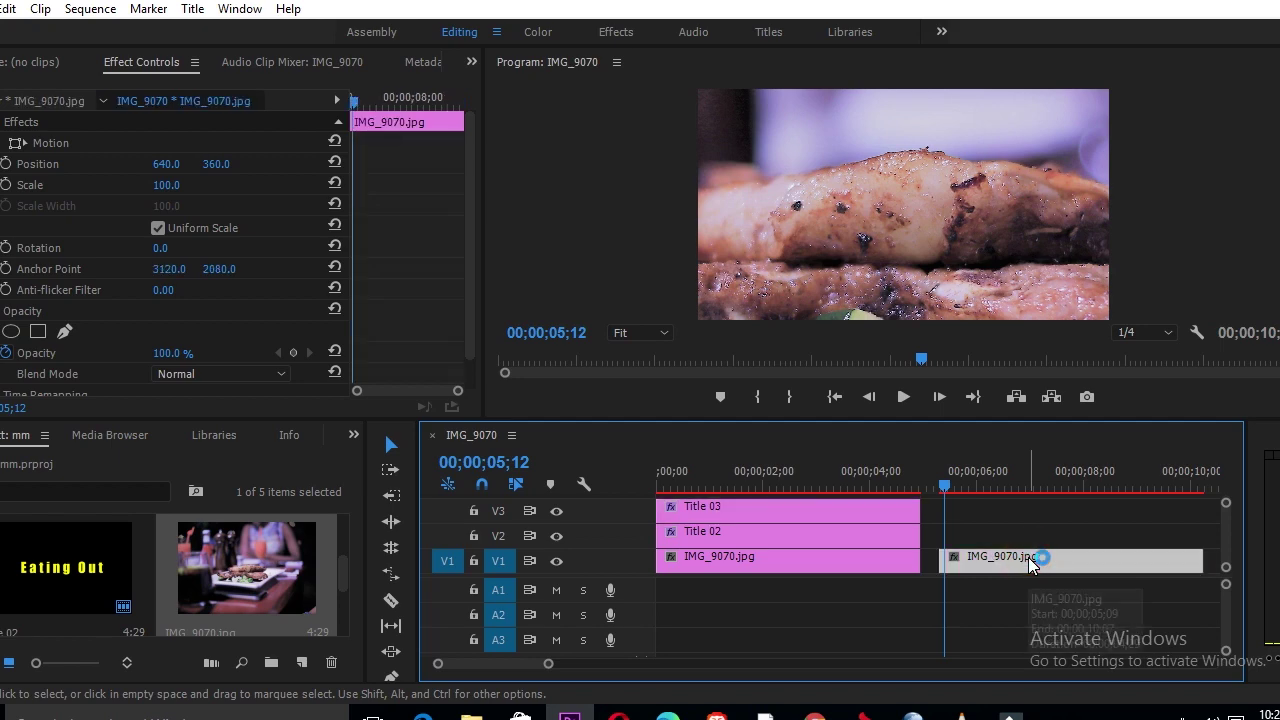
right_click(1031, 564)
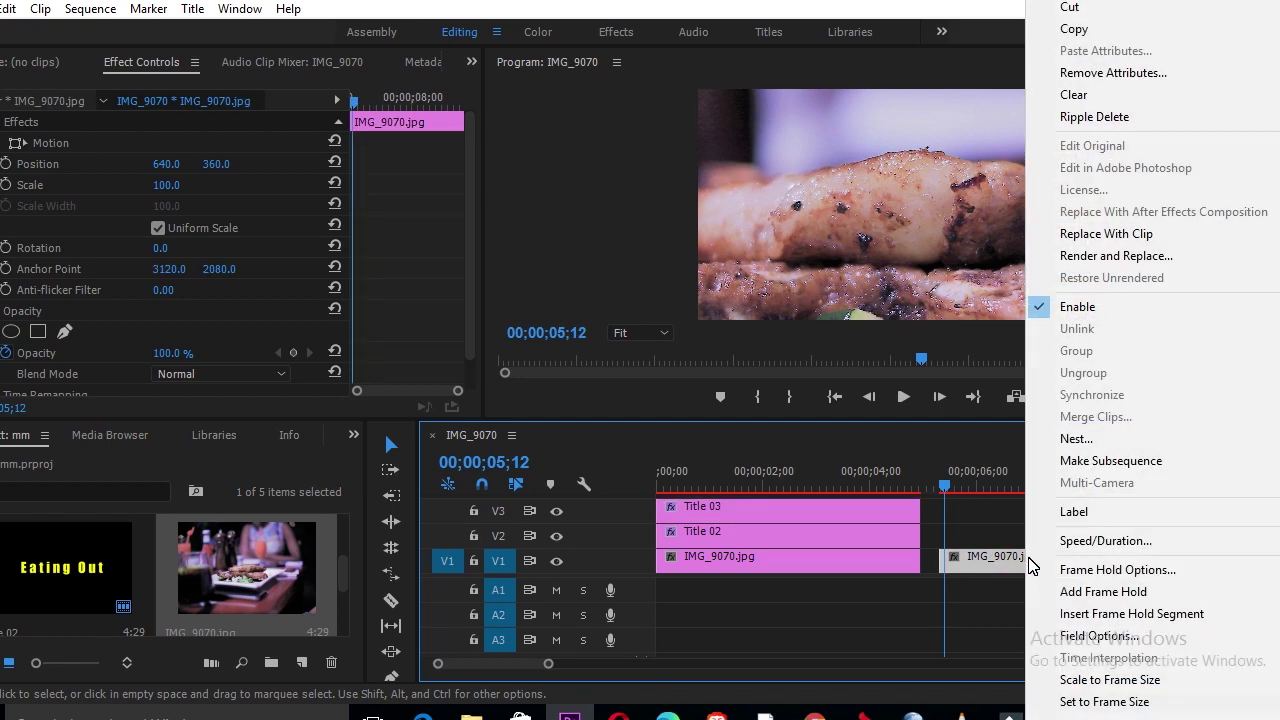
left_click(1093, 682)
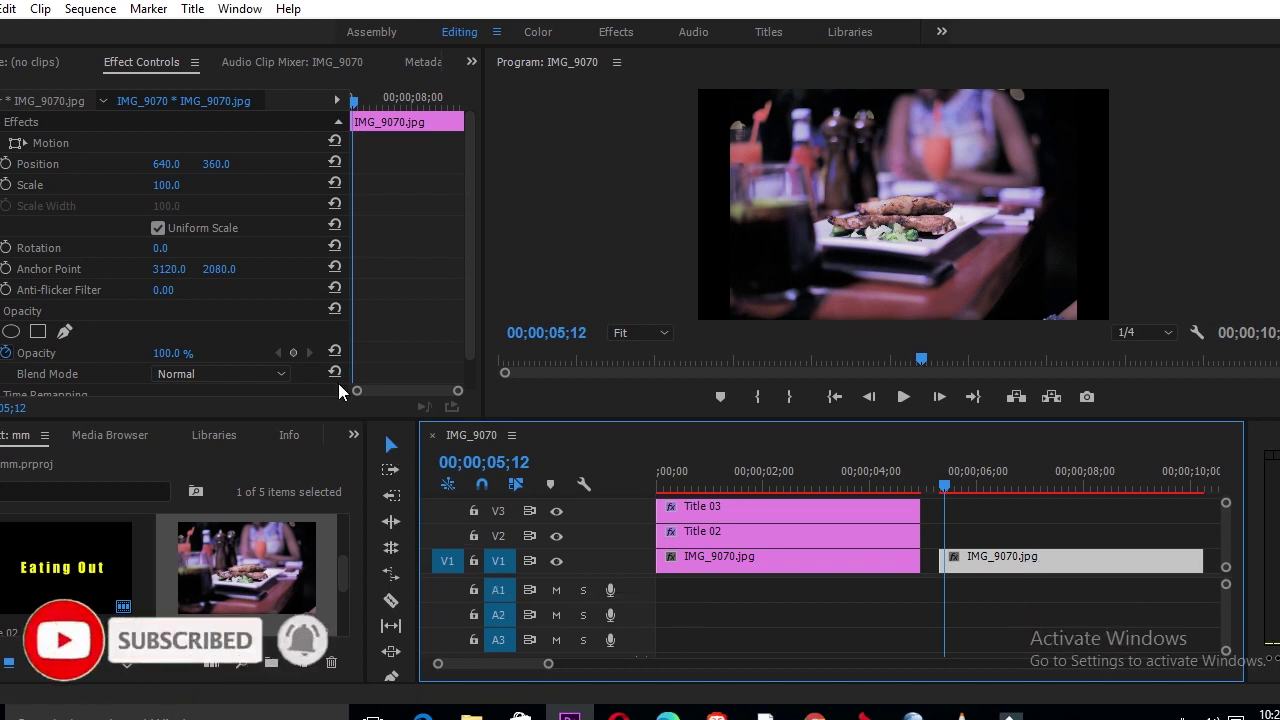
Create a Default Still title named Title 04 at 1280×720.
left_click(193, 9)
mouse_move(305, 65)
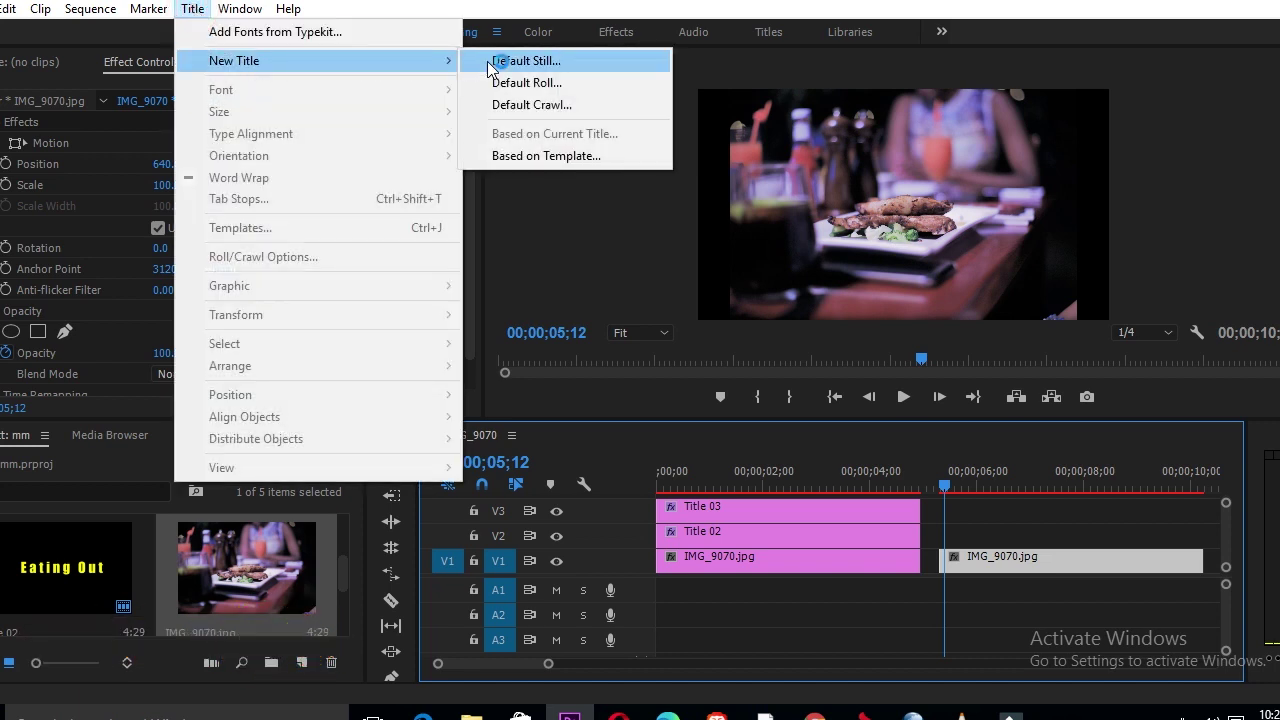
left_click(527, 61)
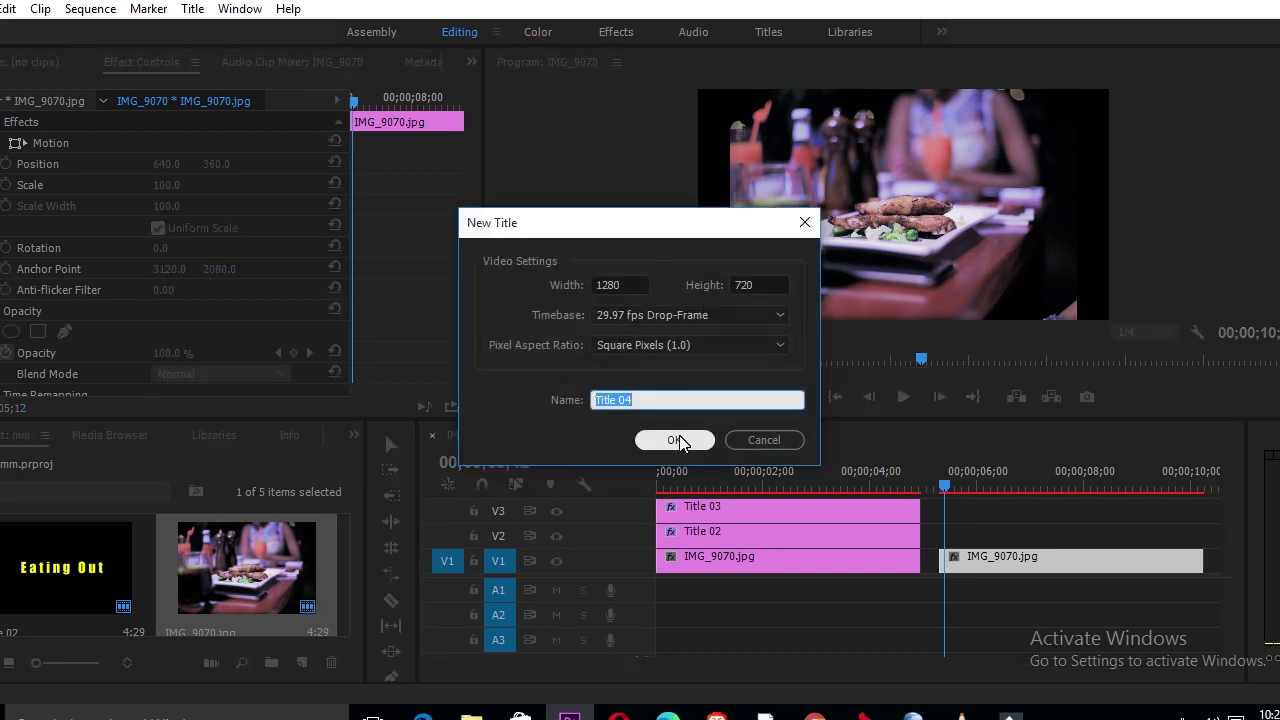
left_click(675, 441)
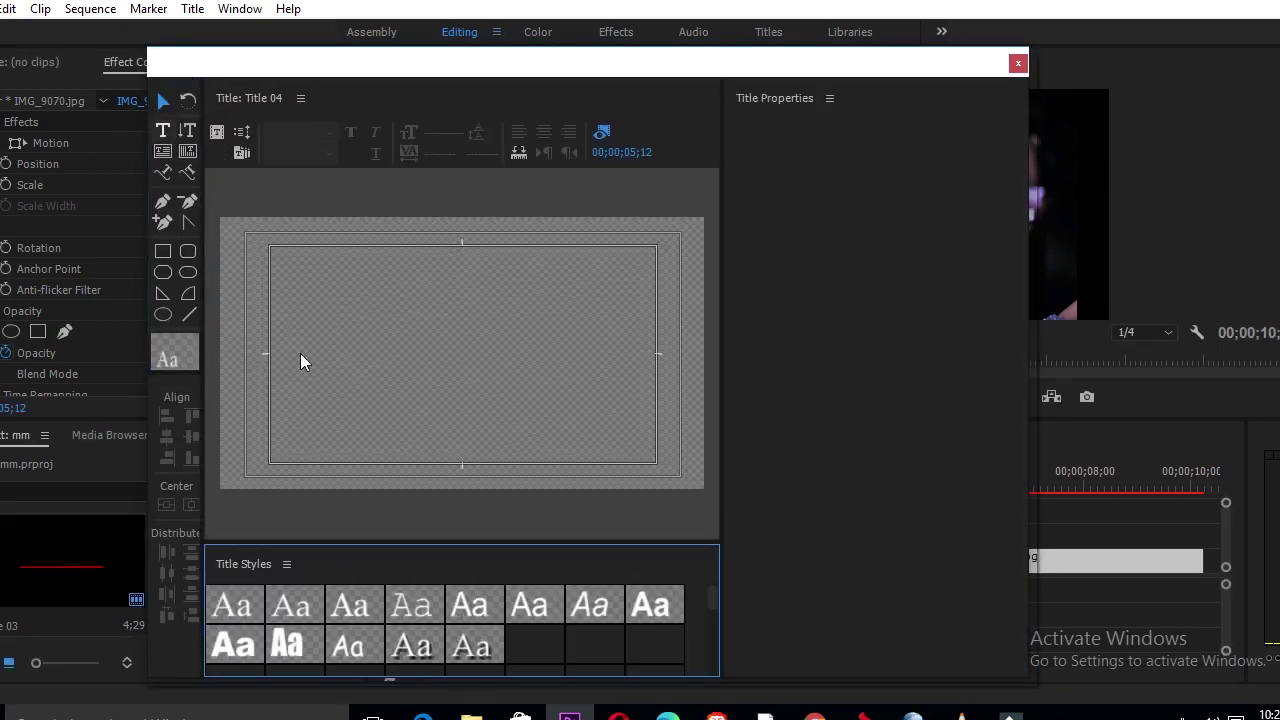
Type 'Eating Out' in the Impact style with tracking 36, centred horizontally.
left_click(293, 355)
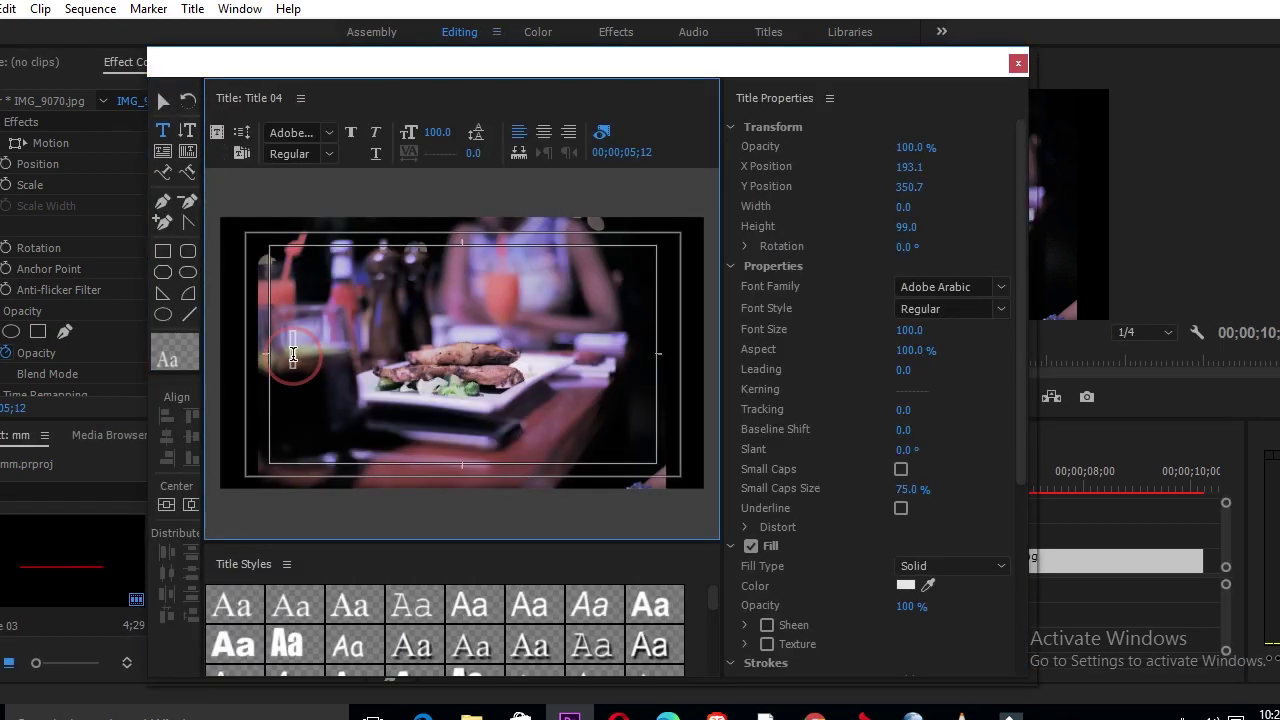
type("Eating")
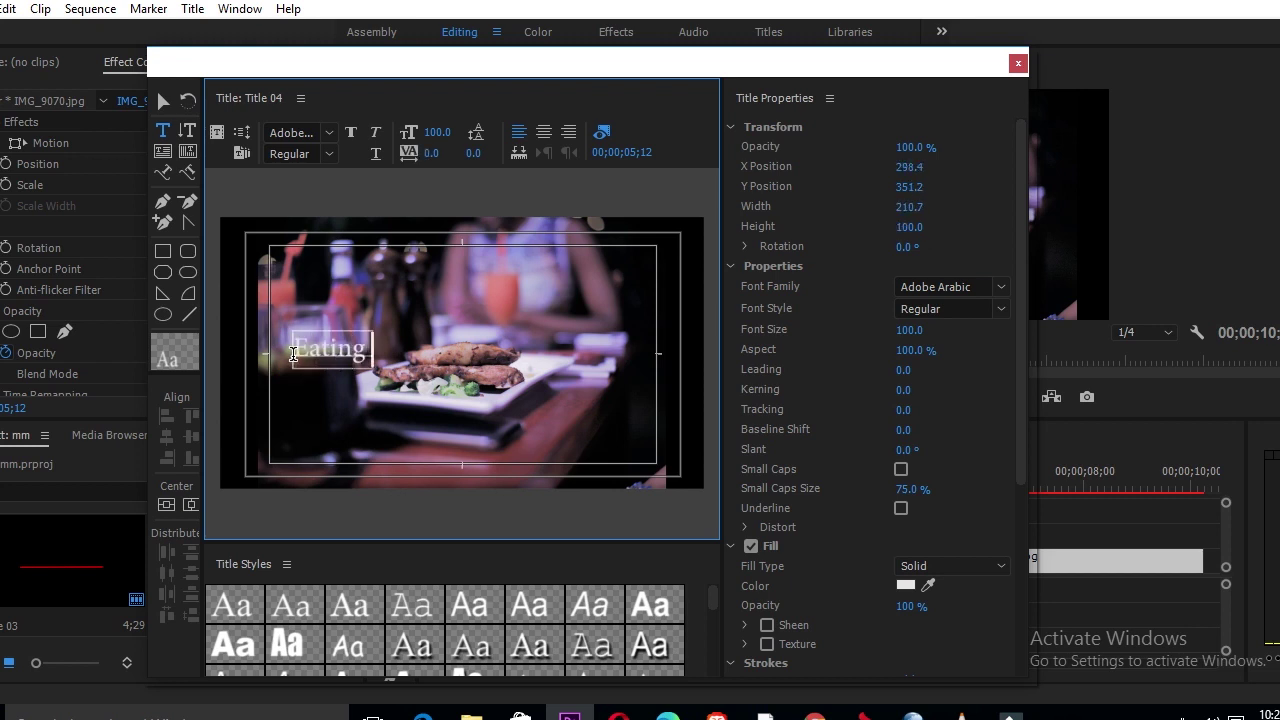
type(" Out")
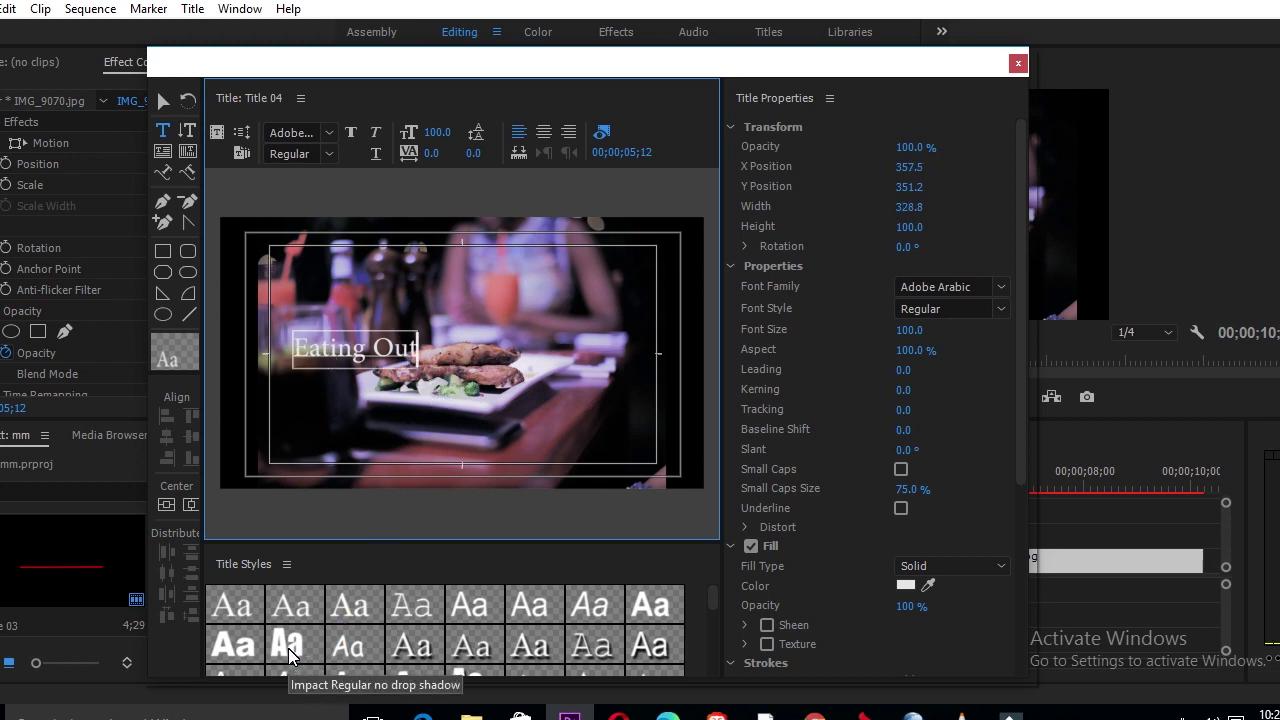
left_click(288, 647)
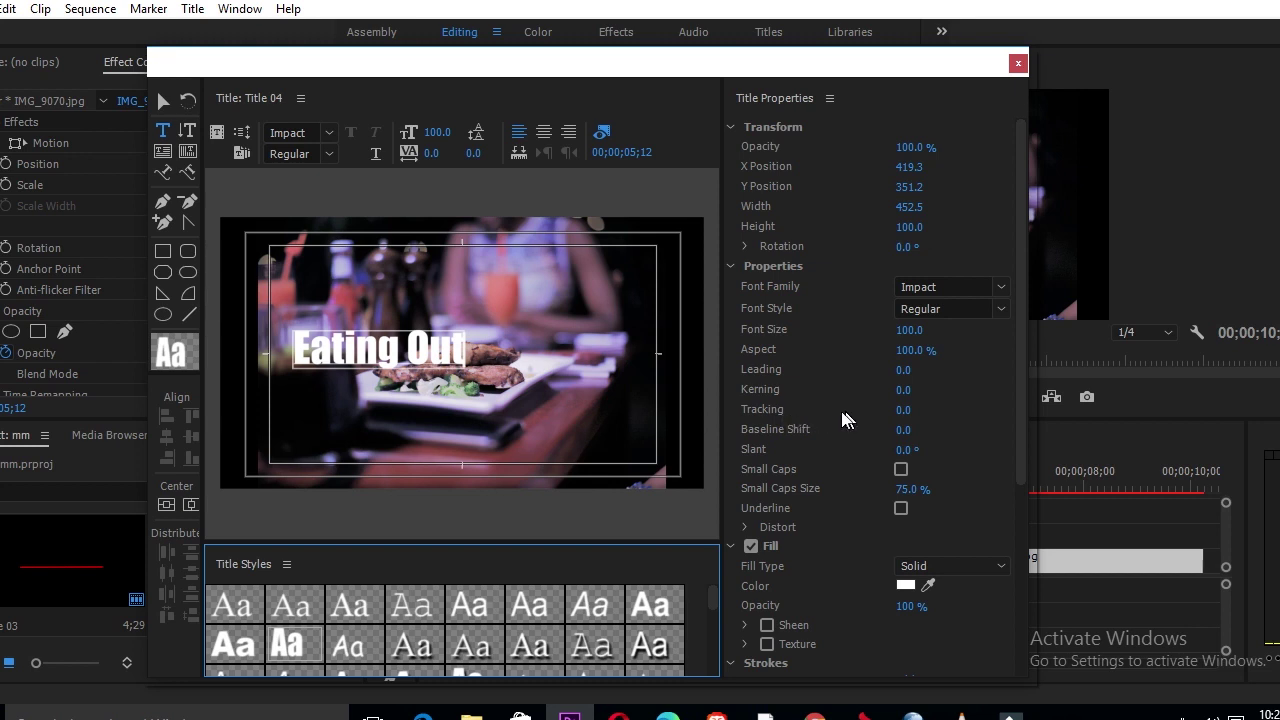
mouse_move(905, 415)
left_mouse_down()
mouse_move(943, 415)
mouse_move(930, 415)
left_mouse_up()
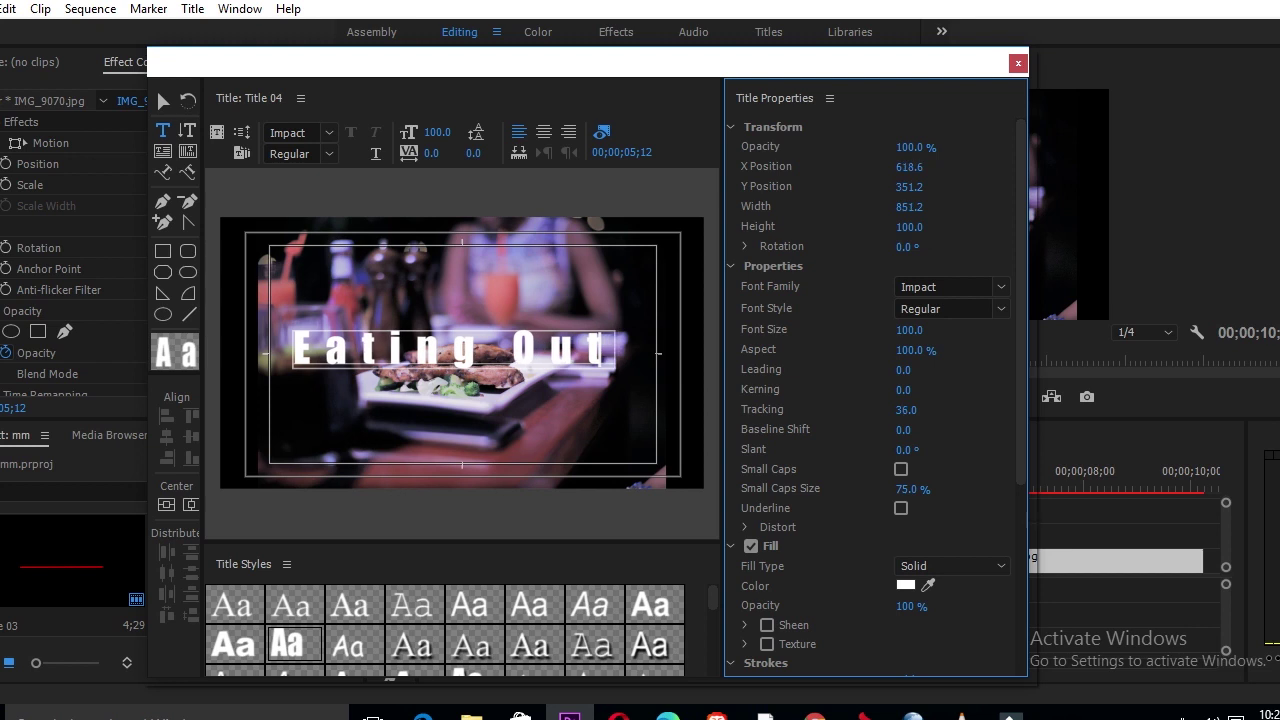
left_click(192, 505)
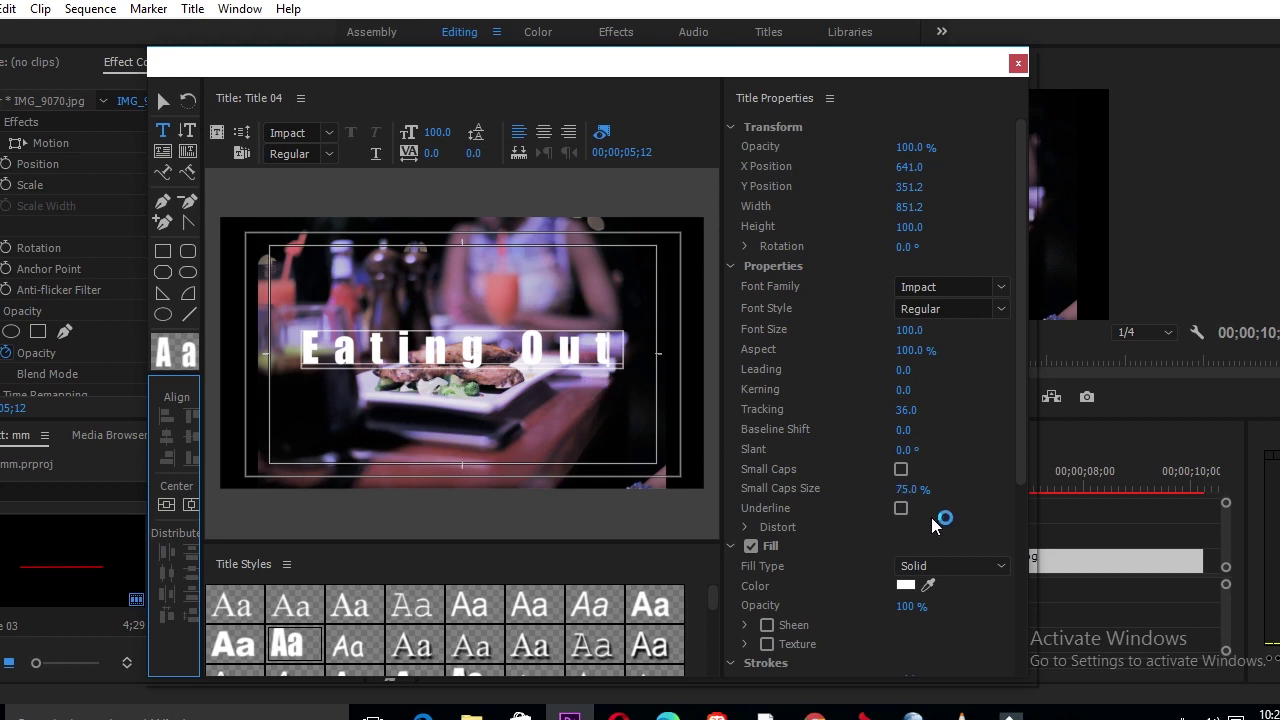
left_click(906, 585)
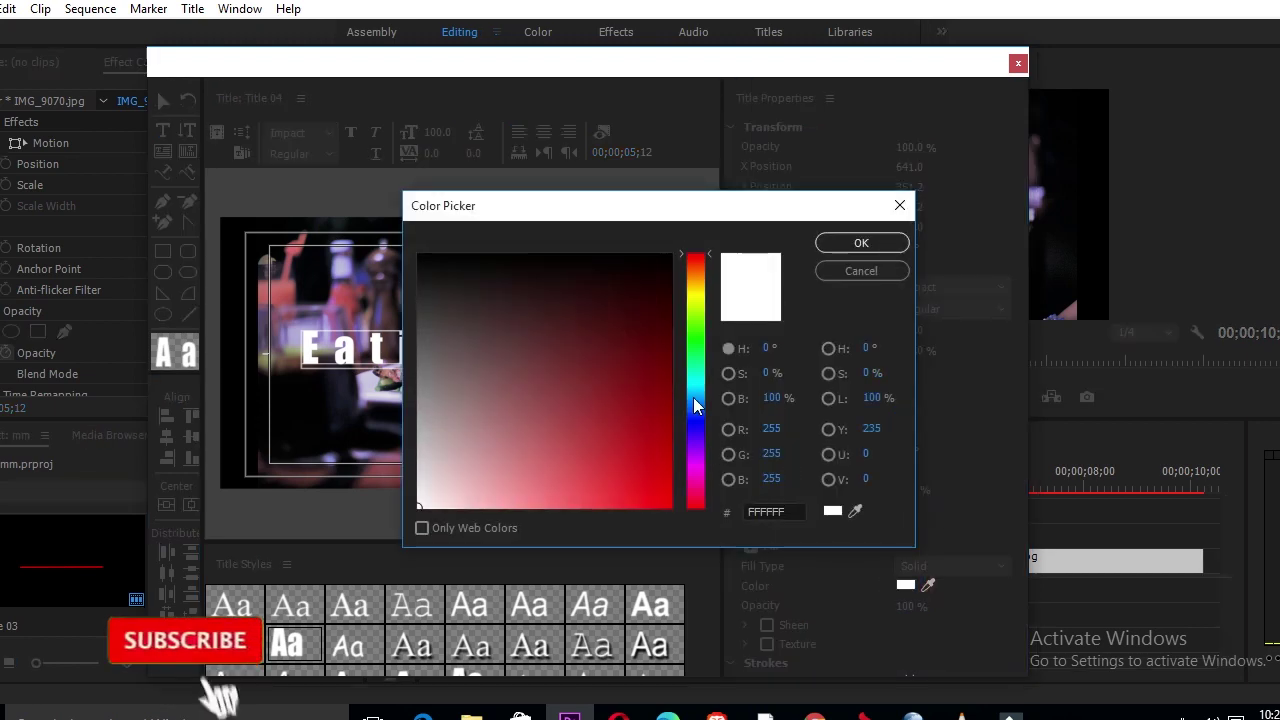
Change the Eating Out fill colour from white to yellow FBEC04.
left_click(697, 293)
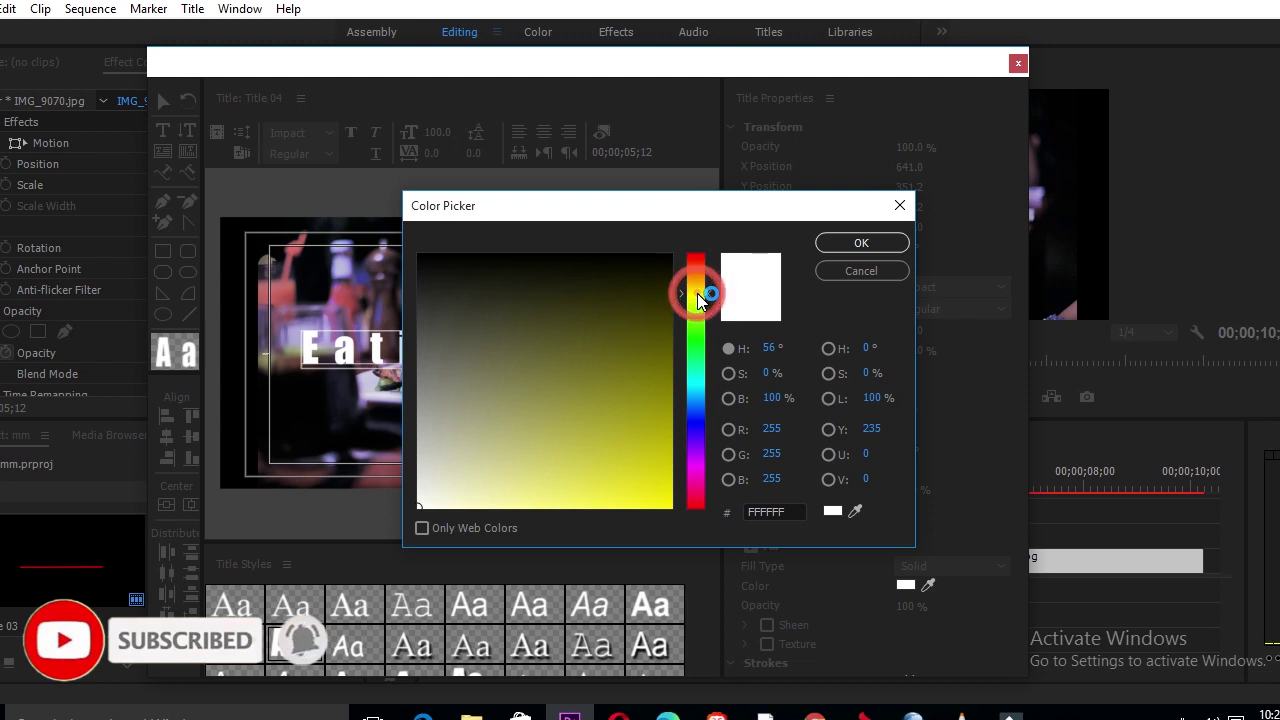
left_click(665, 502)
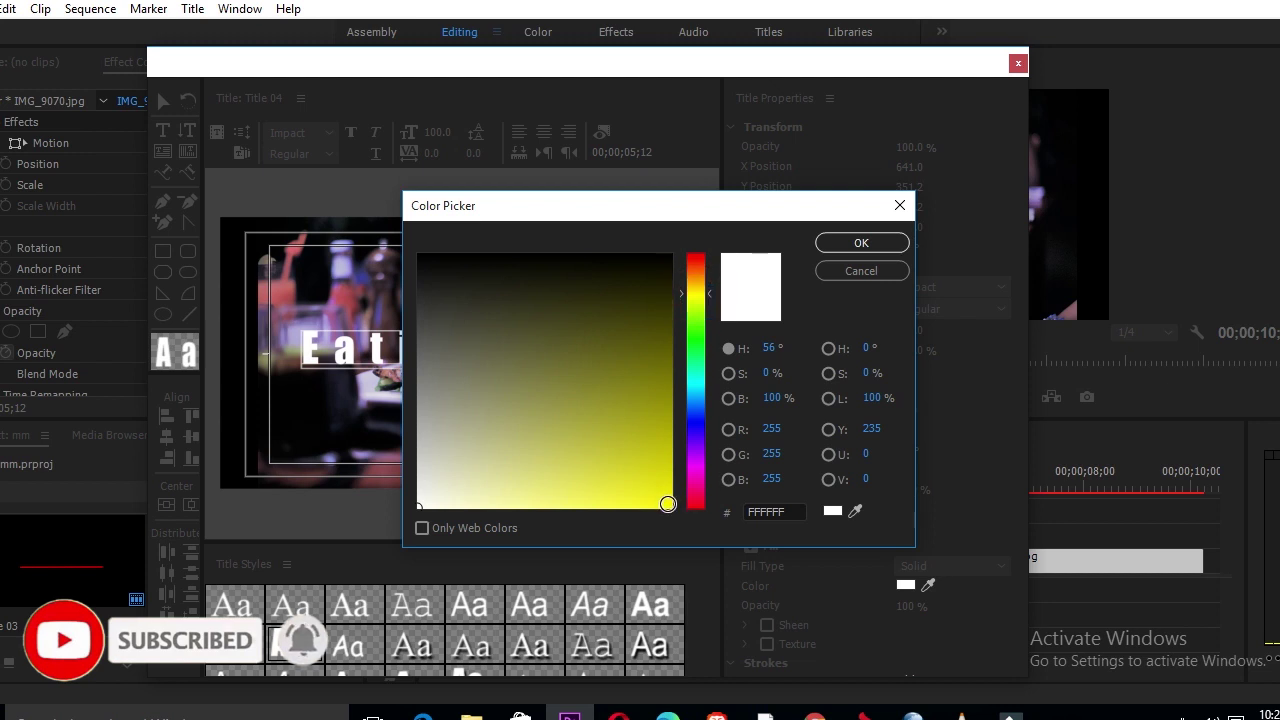
left_click(667, 503)
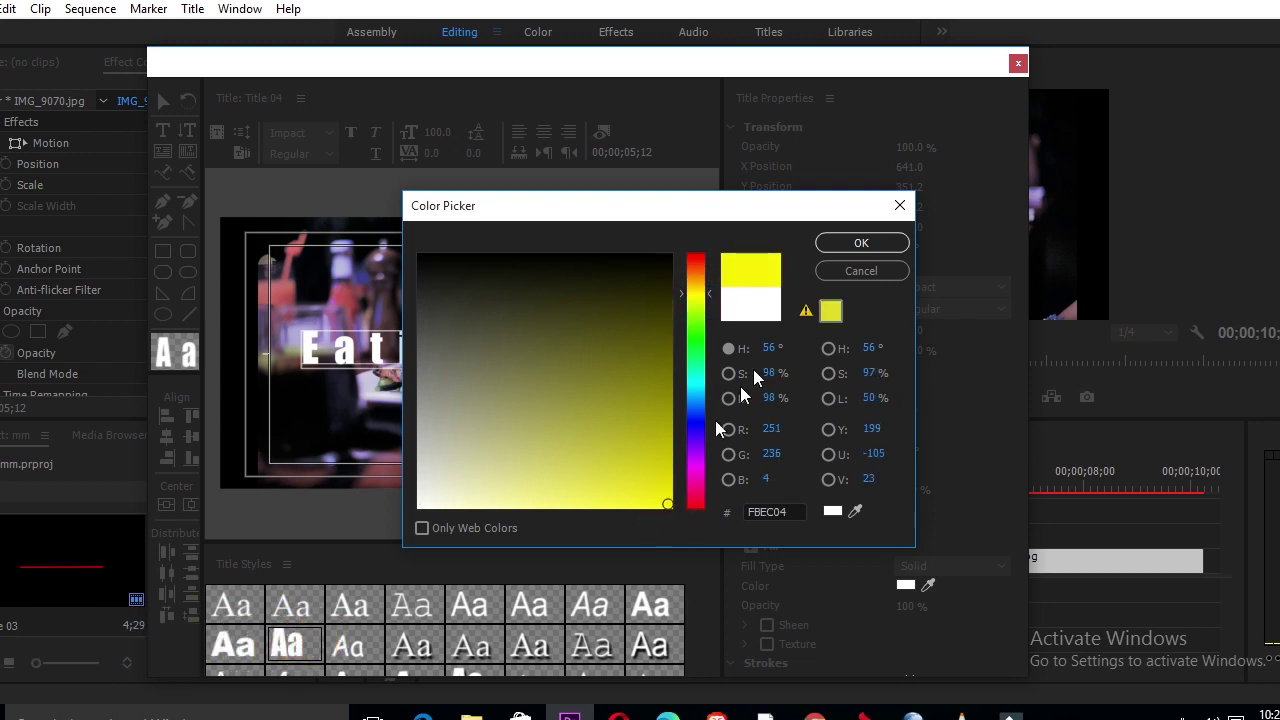
left_click(867, 247)
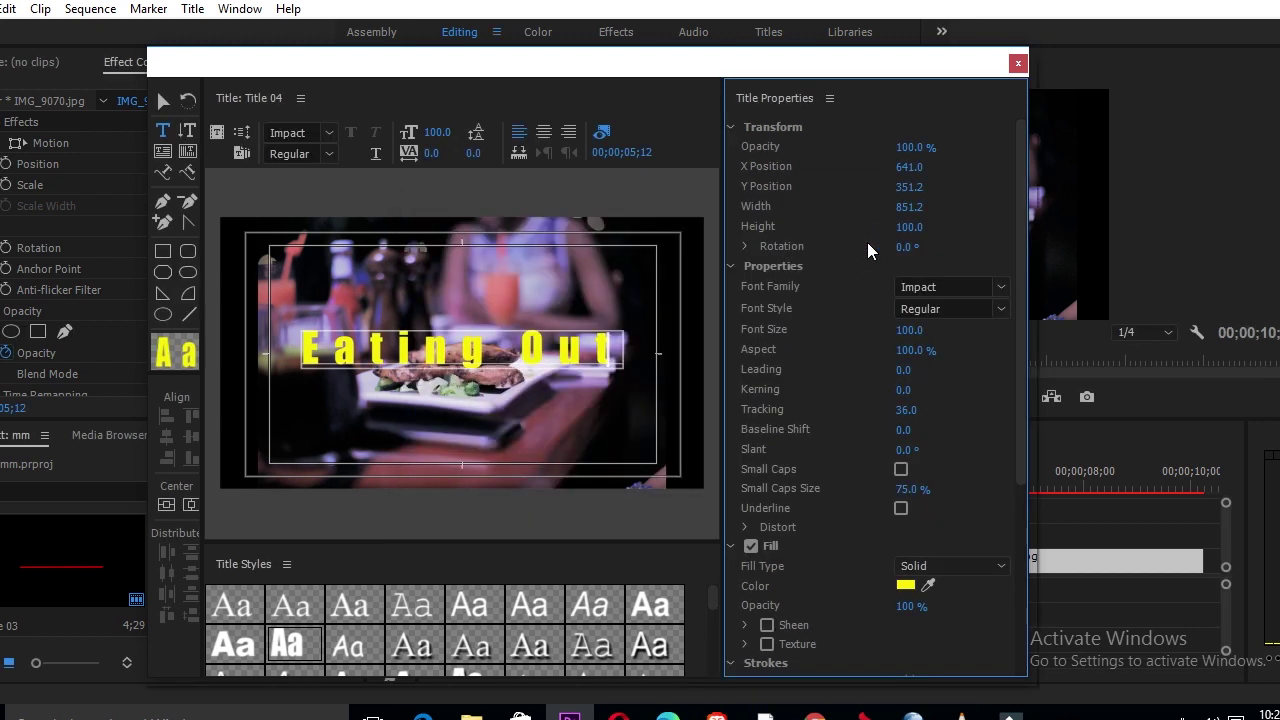
Put Title 04 on V2 above the second photo and park the playhead at 00;00;05;12.
left_click(1017, 63)
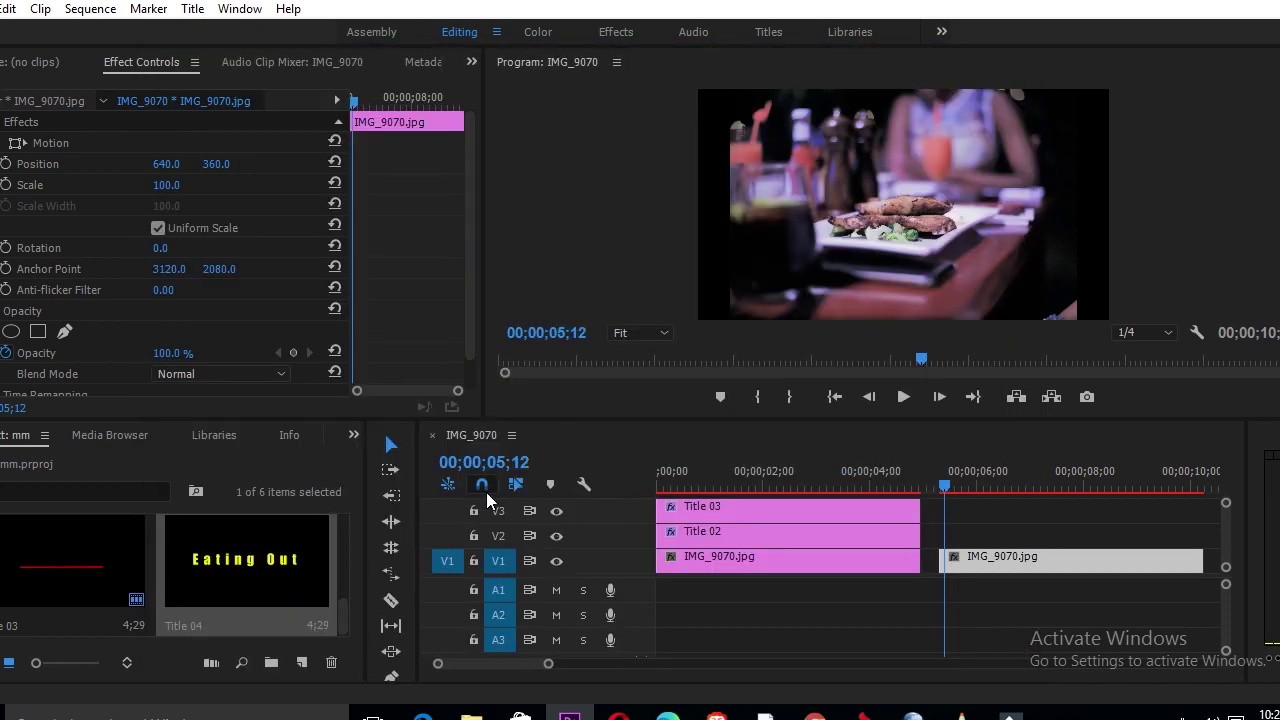
left_click_drag(243, 598, 935, 538)
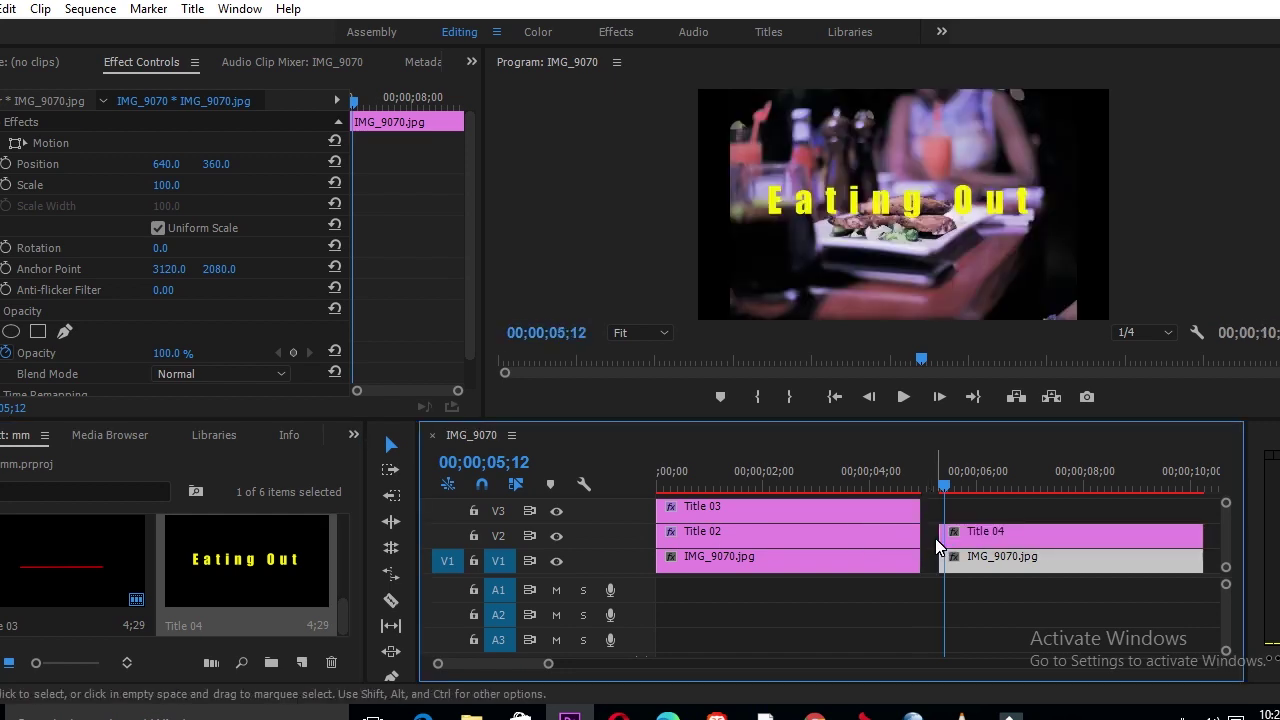
left_click_drag(946, 485, 960, 490)
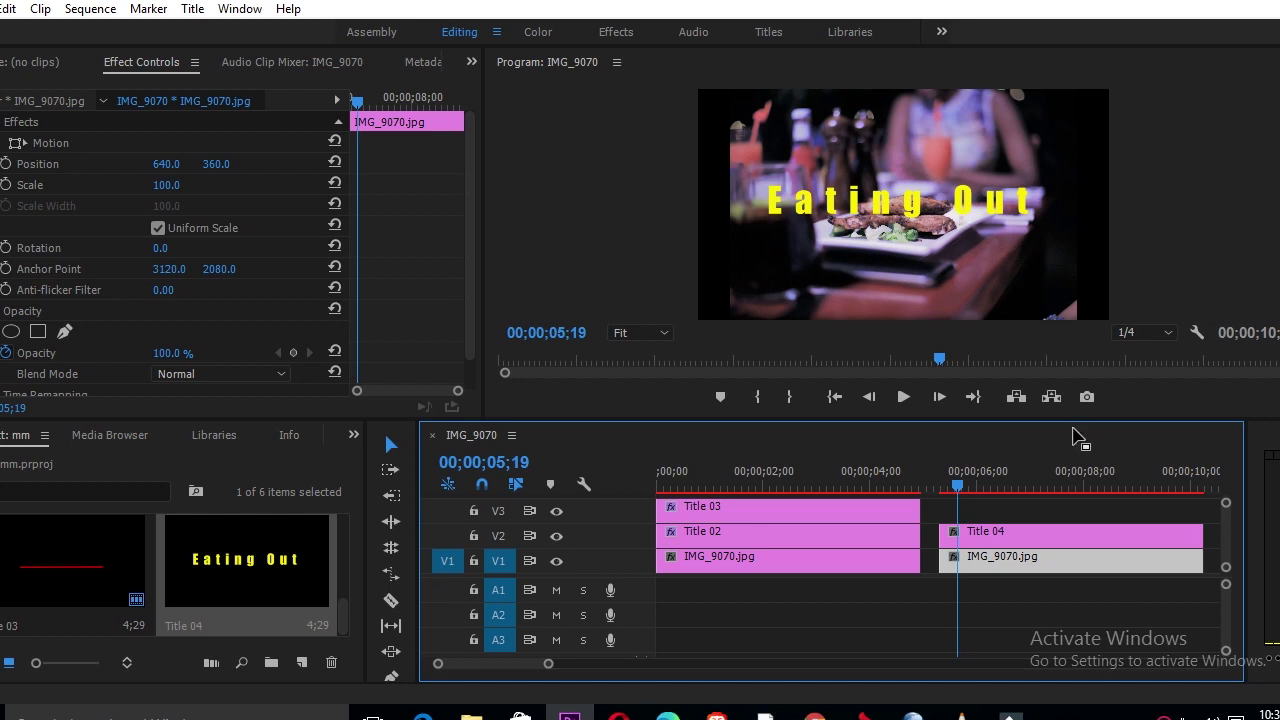
left_click_drag(961, 485, 948, 490)
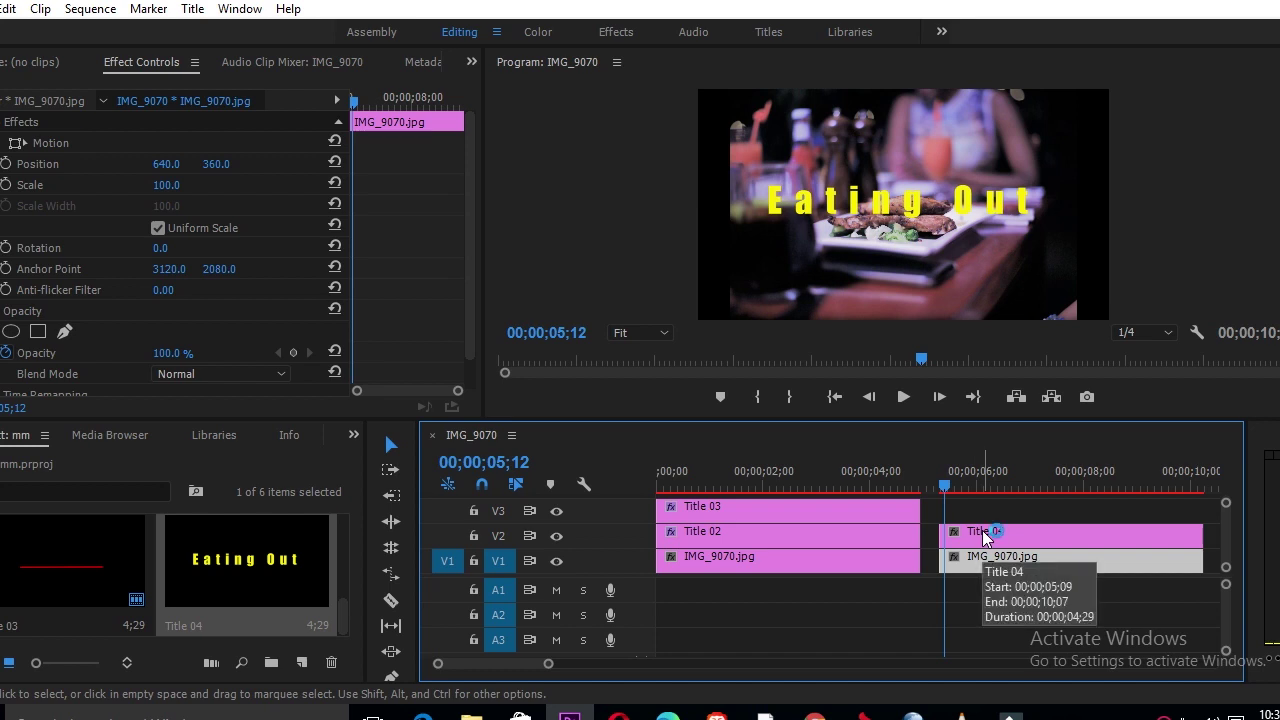
Show the Effects panel and search for 'transfo' to find the Transform effect.
left_click(355, 440)
left_click(387, 547)
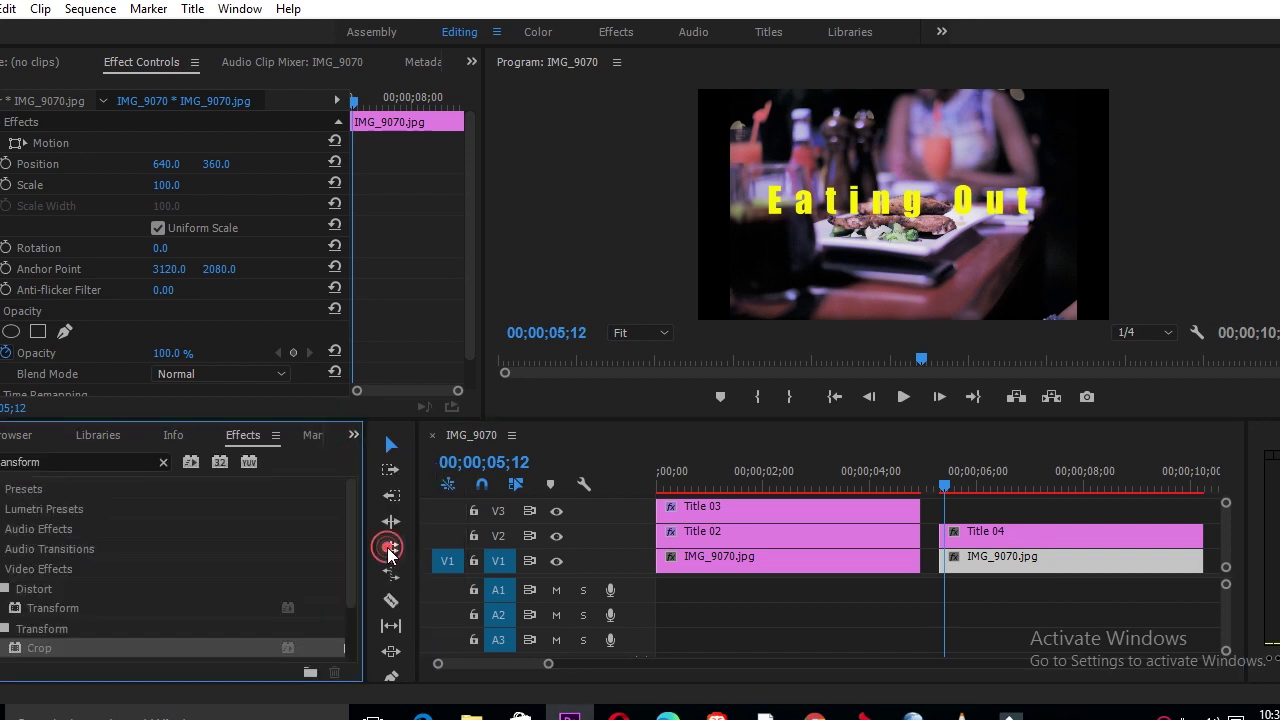
left_click(158, 462)
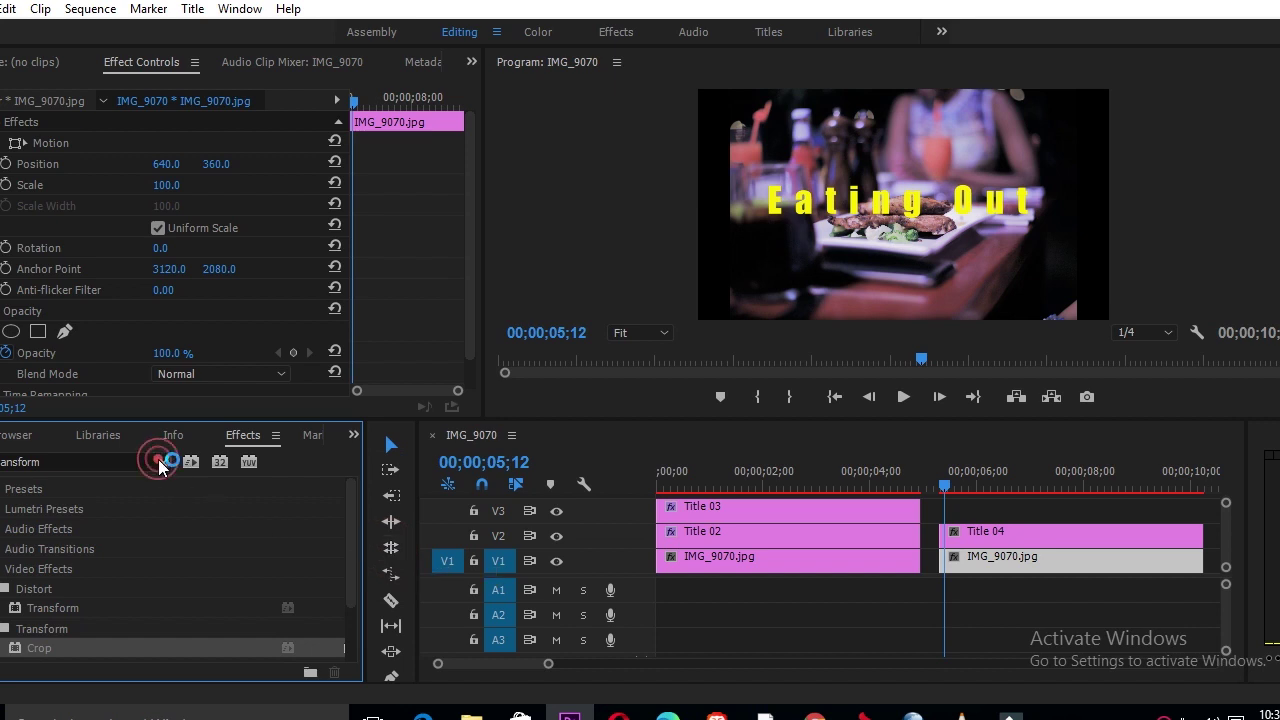
left_click(164, 464)
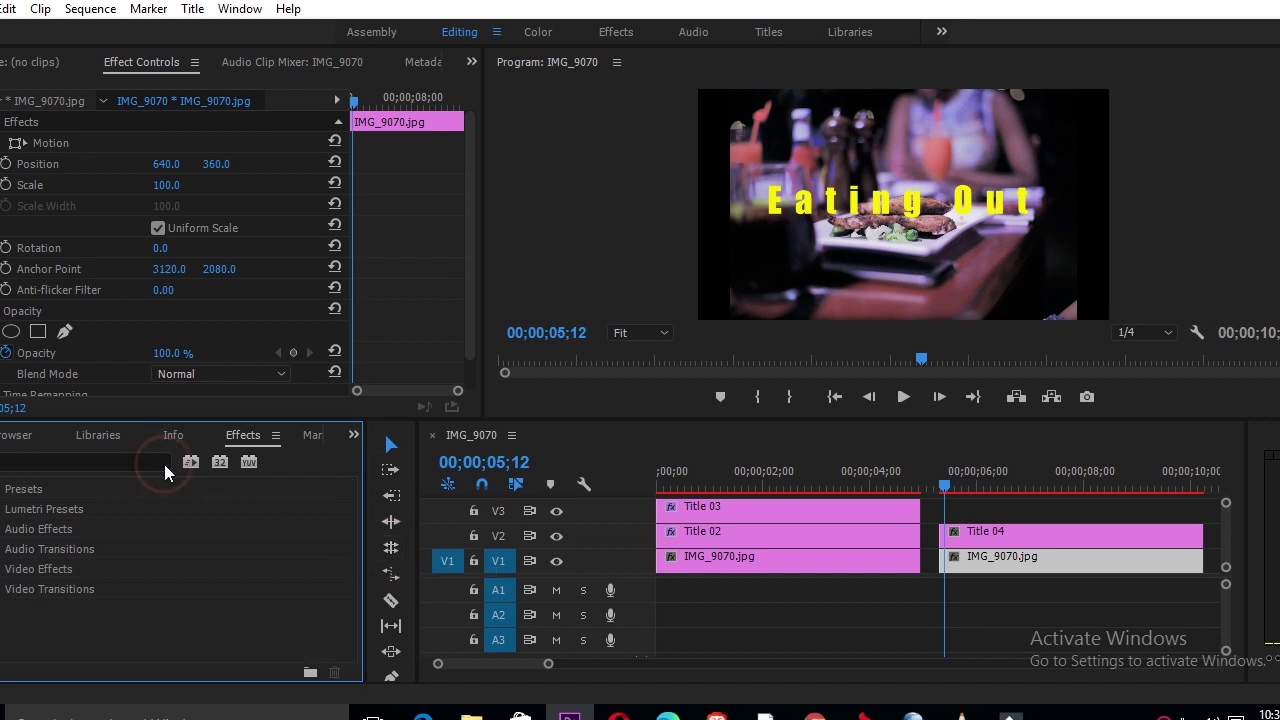
left_click(129, 462)
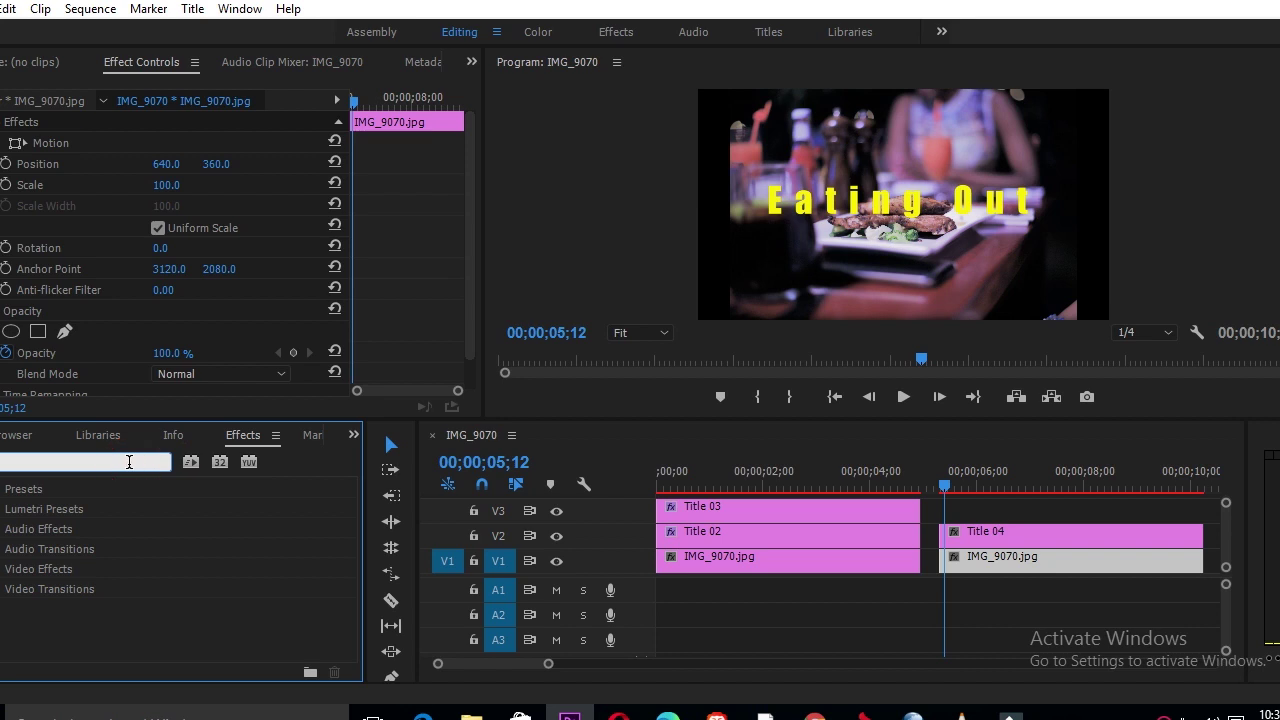
type("tran")
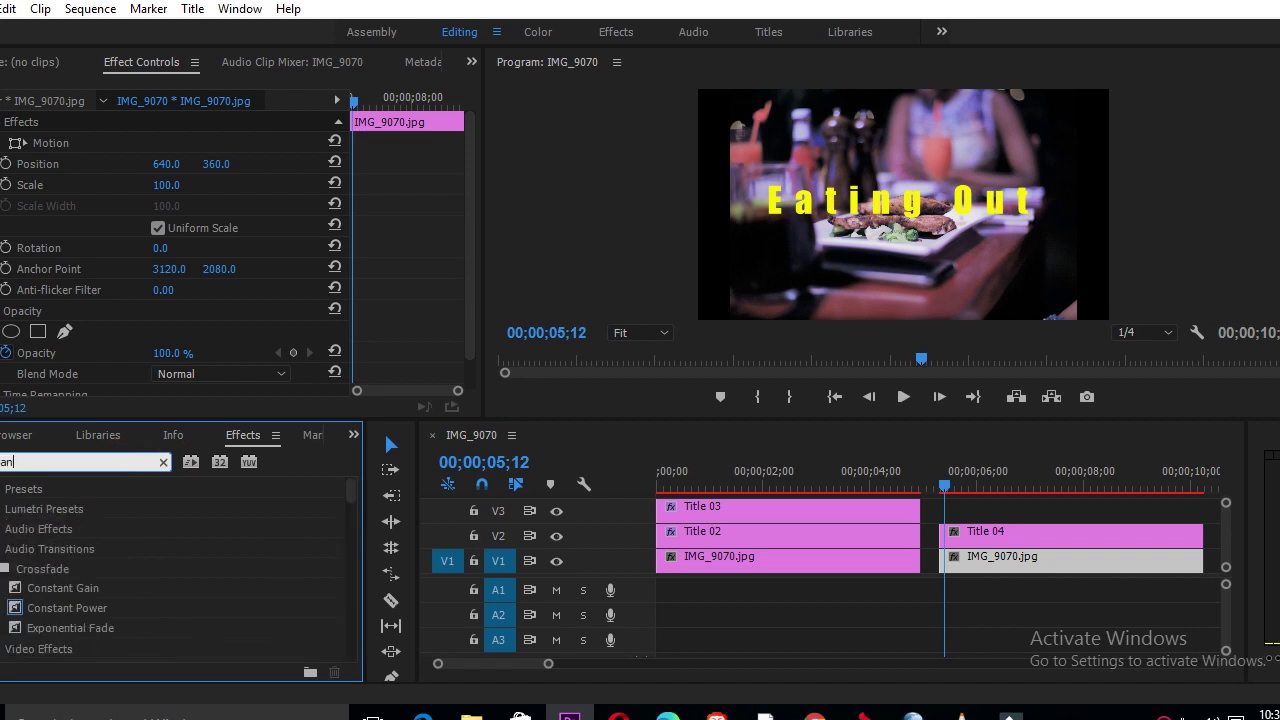
type("sfo")
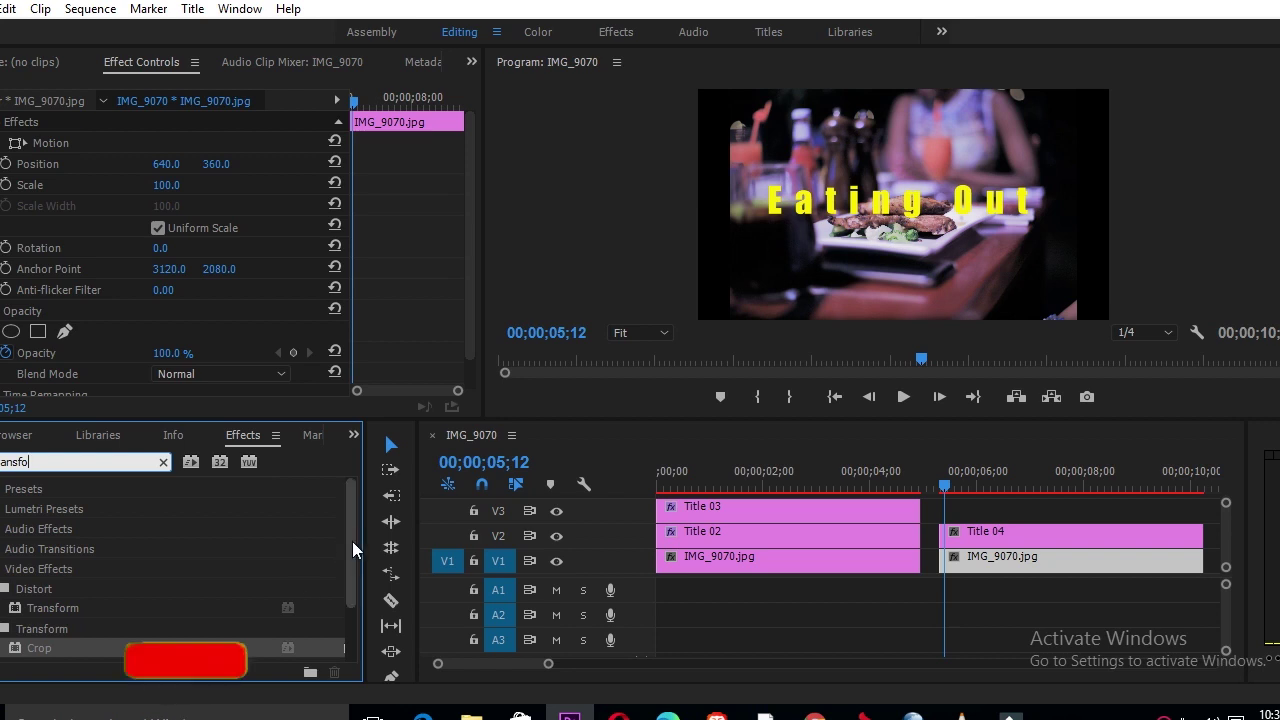
scroll(352, 541, "down", 3)
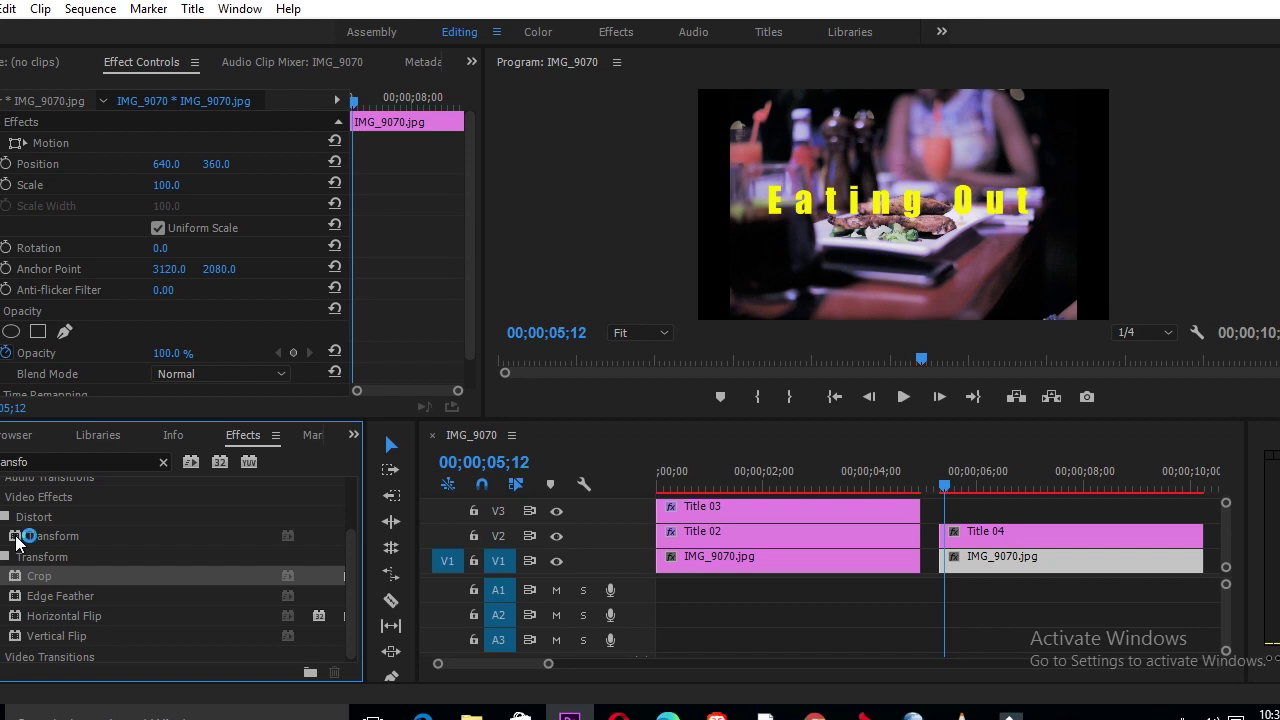
Apply the Transform and Crop effects to Title 04.
left_click_drag(16, 543, 987, 536)
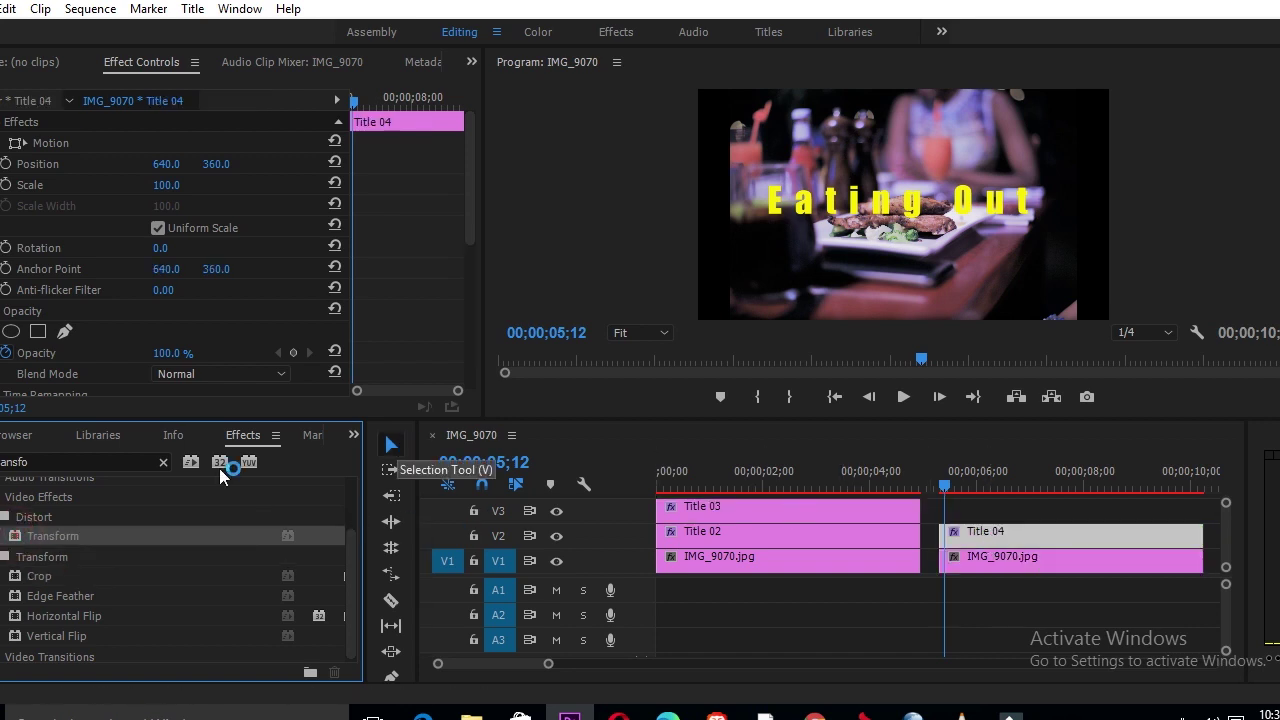
left_click(164, 462)
left_click(139, 461)
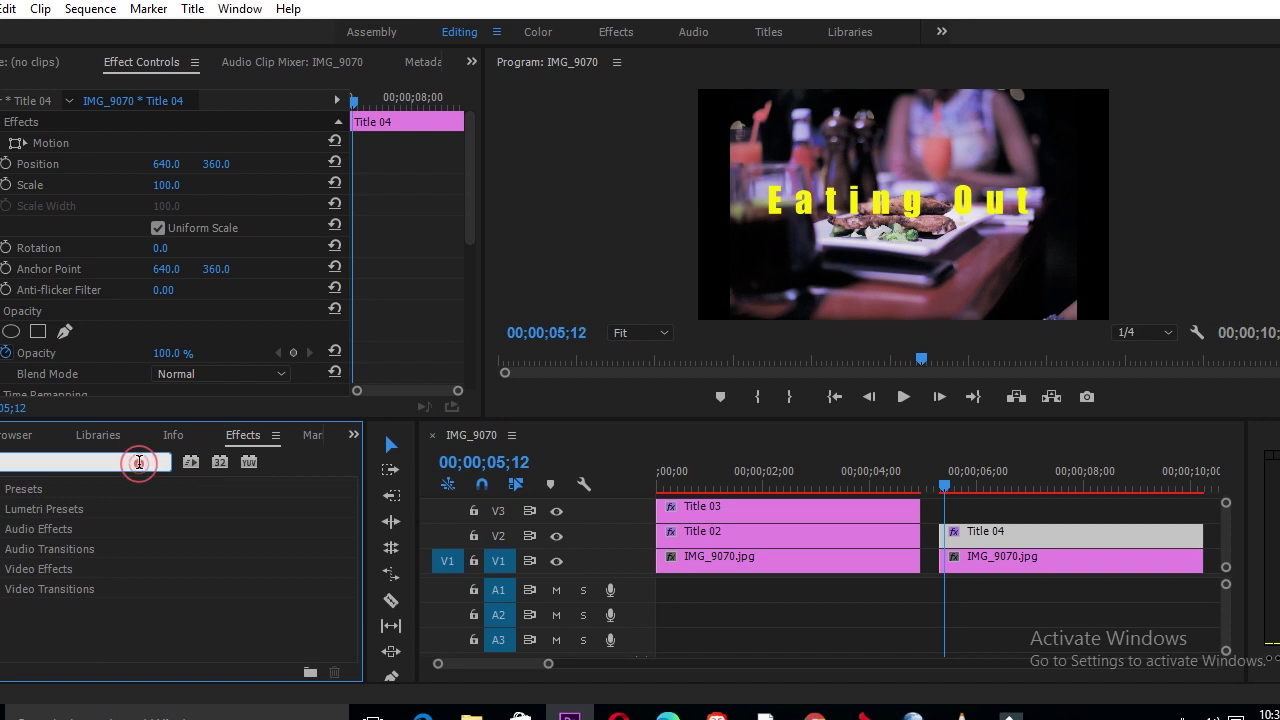
type("crop")
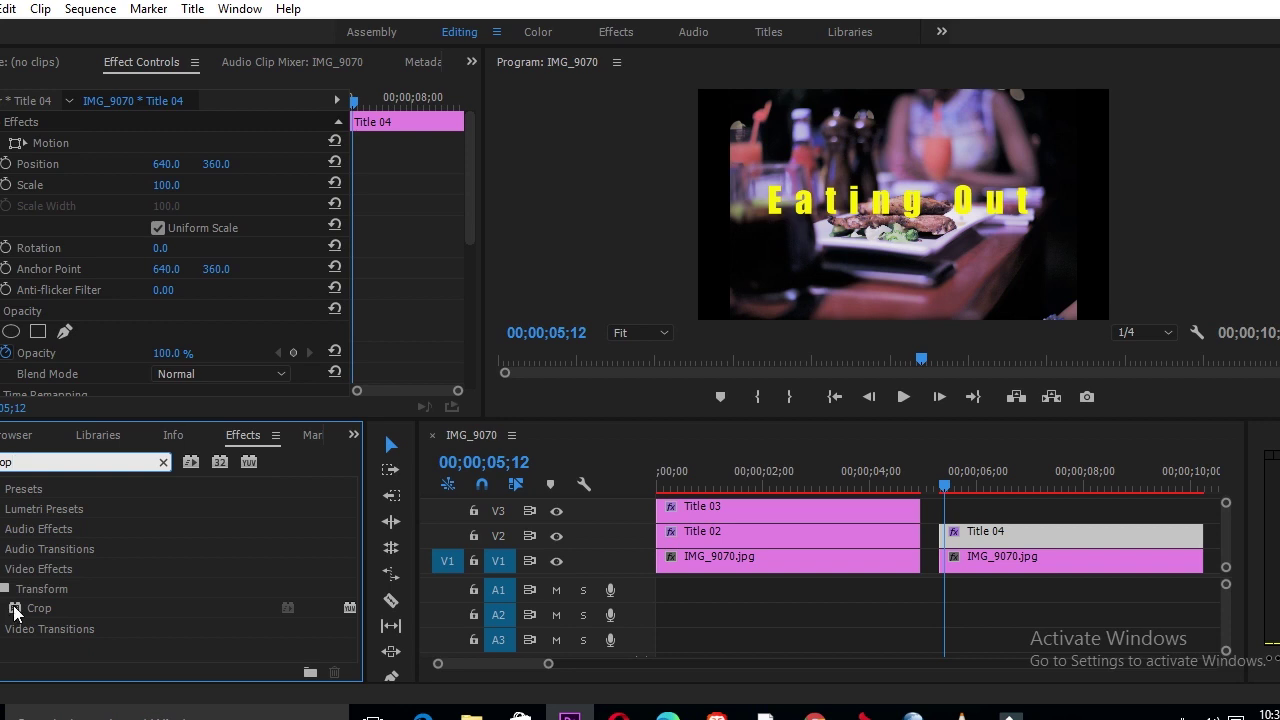
left_click_drag(15, 612, 991, 534)
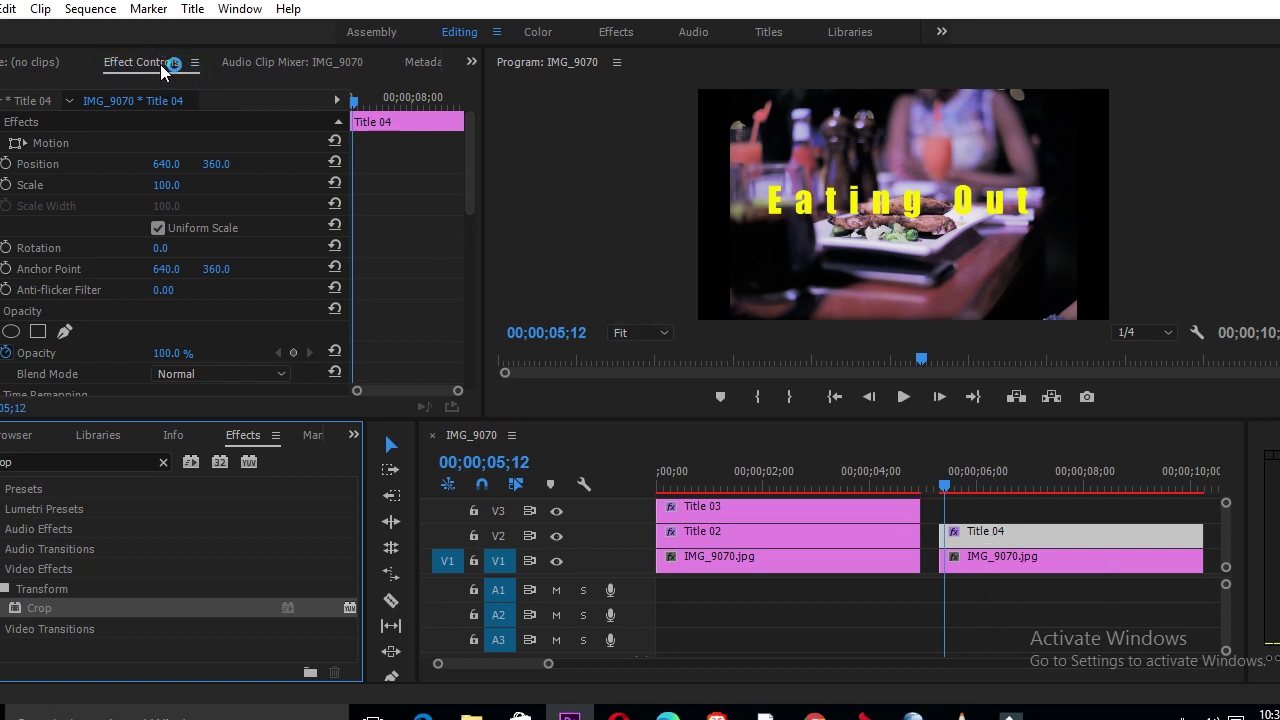
Set Crop Bottom on Title 04 to 45% in Effect Controls.
left_click_drag(471, 162, 426, 337)
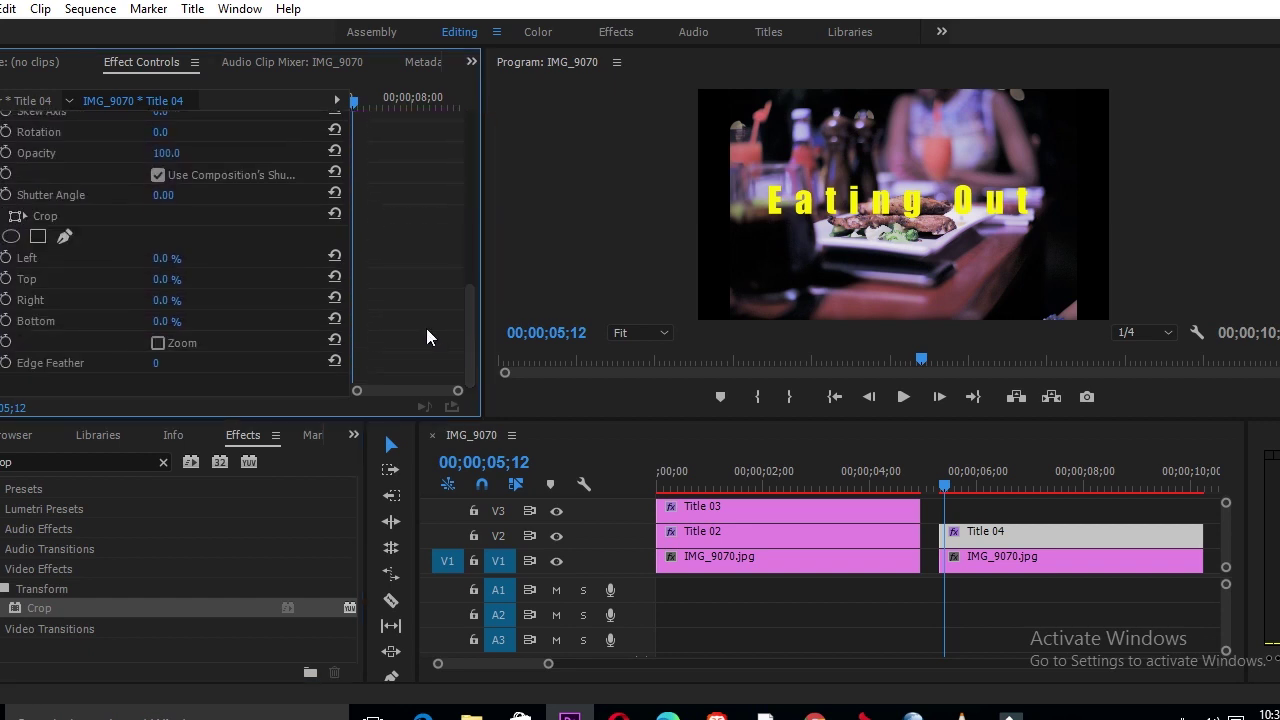
left_click(46, 219)
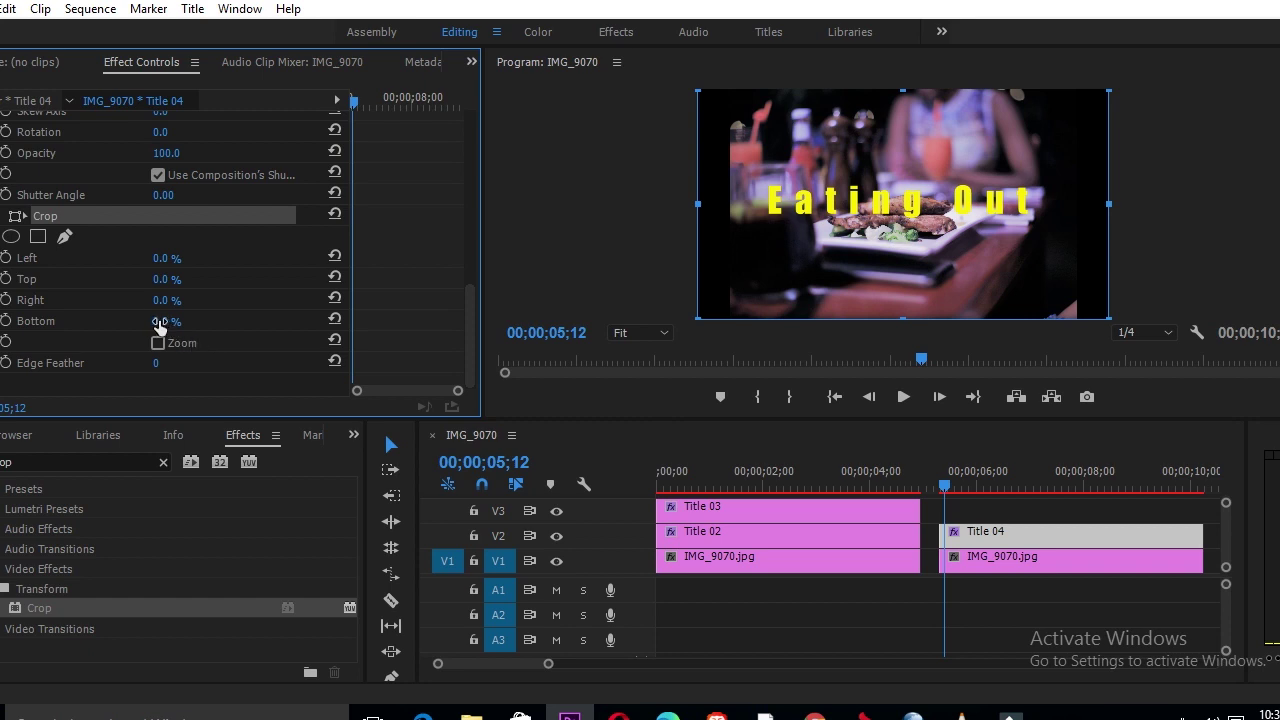
left_click_drag(158, 326, 204, 326)
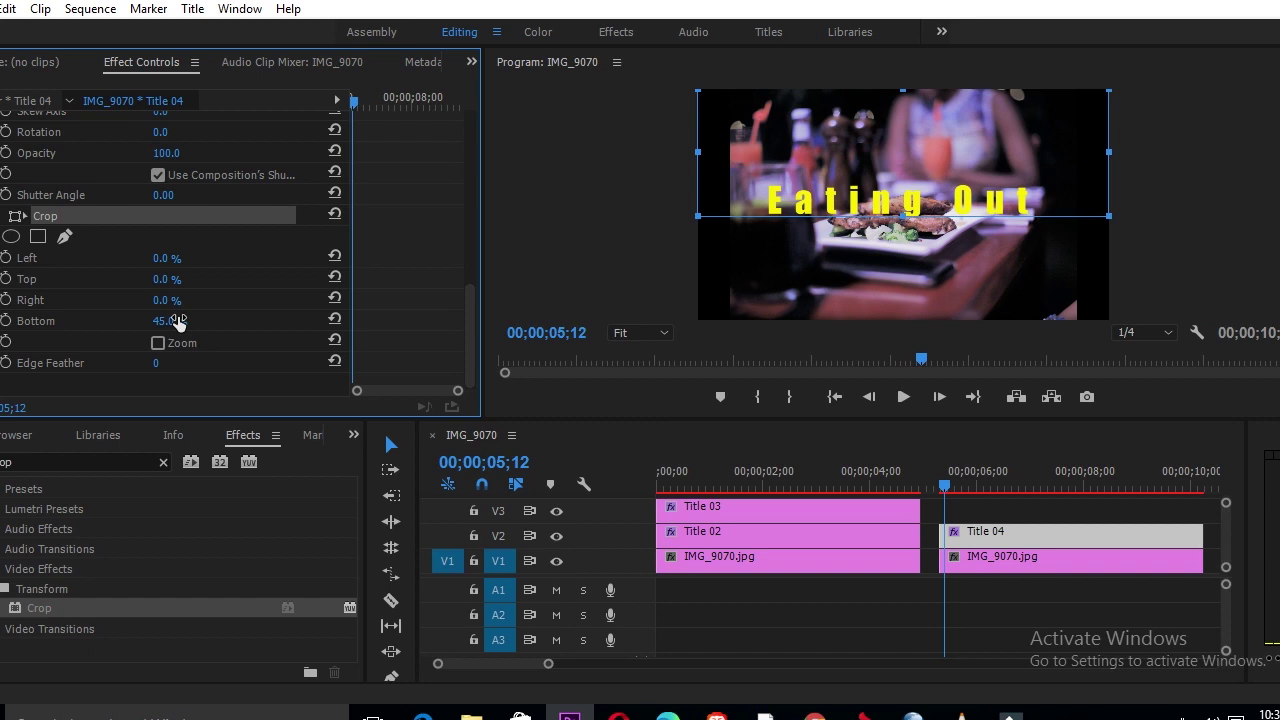
scroll(78, 191, "up", 5)
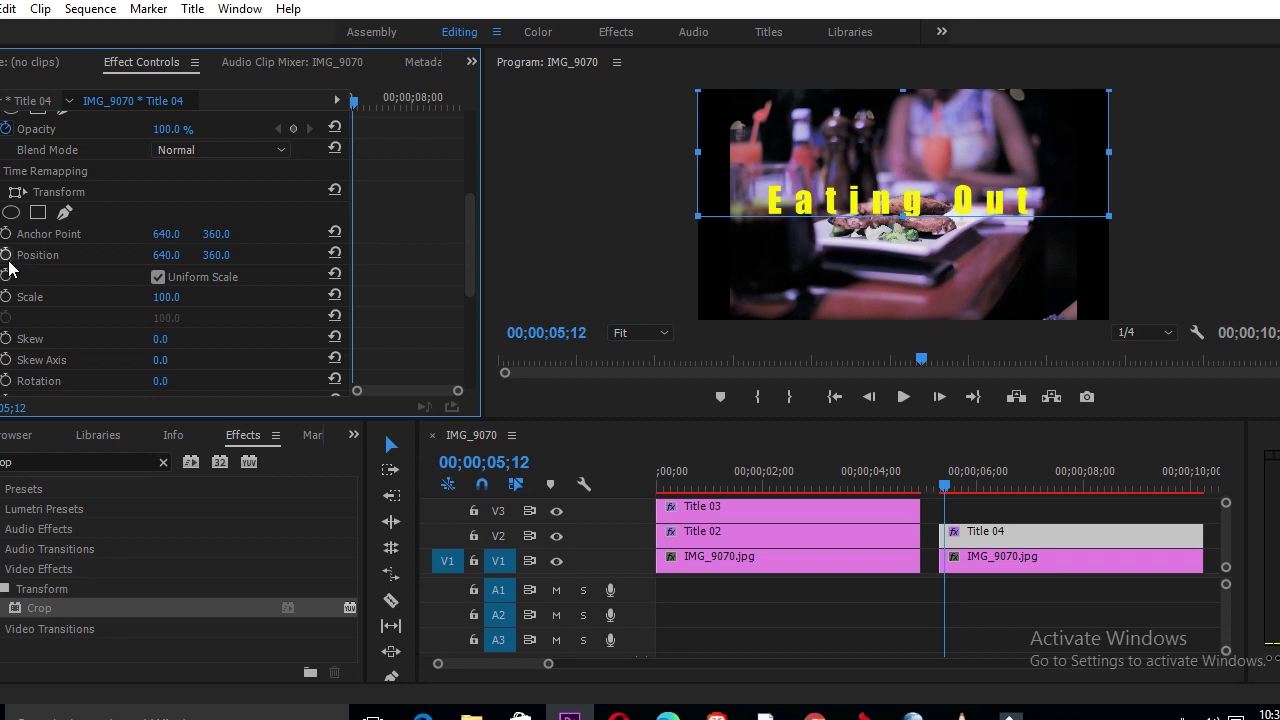
Keyframe Title 04's Position at 05;09, then lower Y to 459 at 07;13.
key("Left")
key("Left")
key("Left")
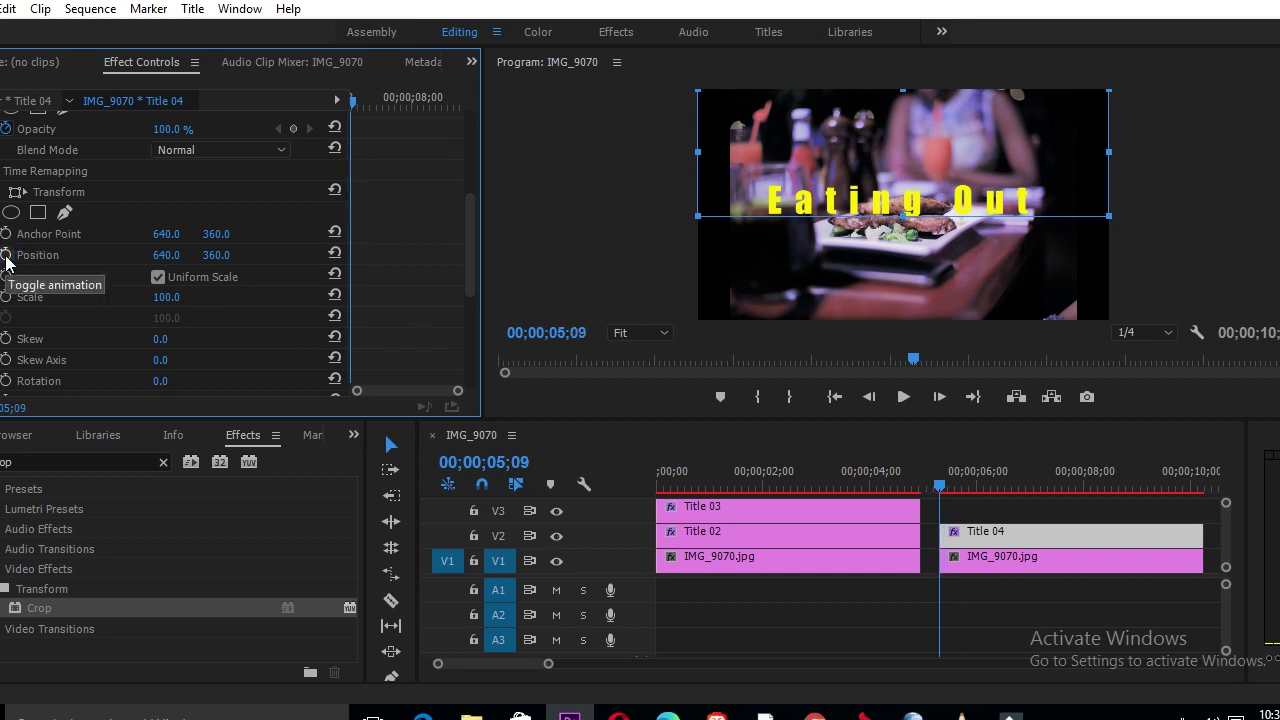
left_click(6, 255)
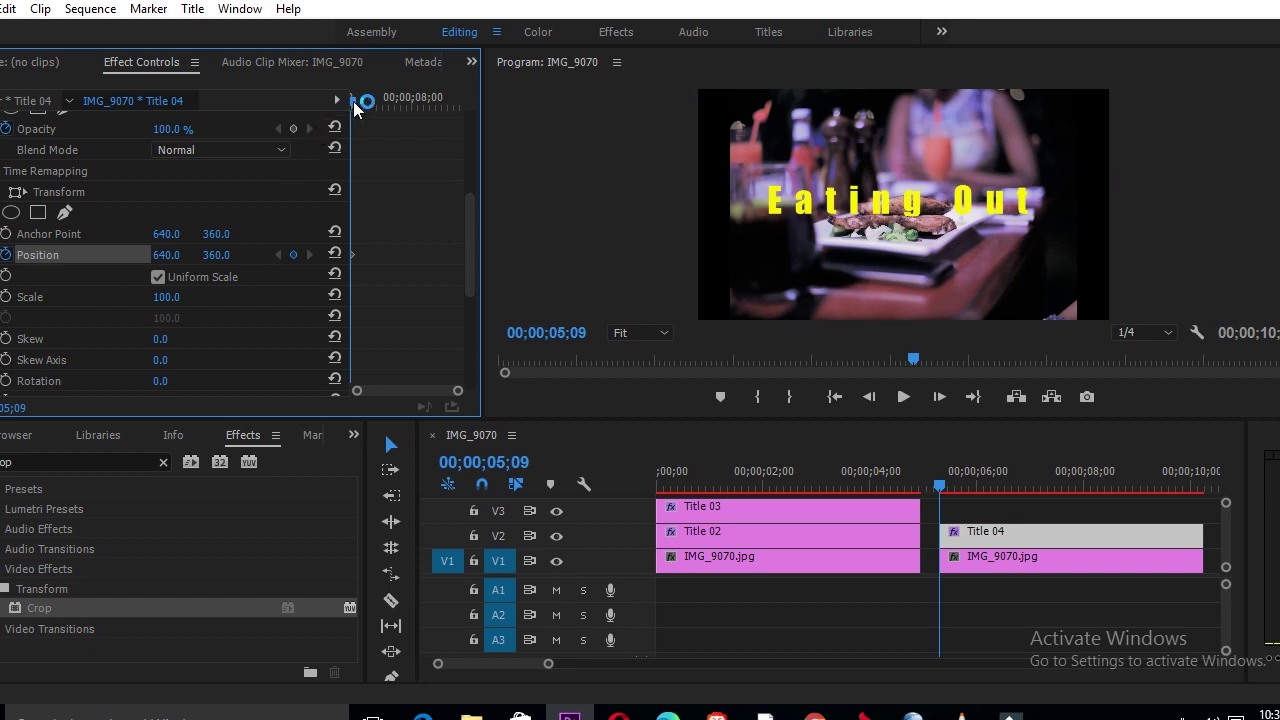
left_click_drag(353, 101, 403, 101)
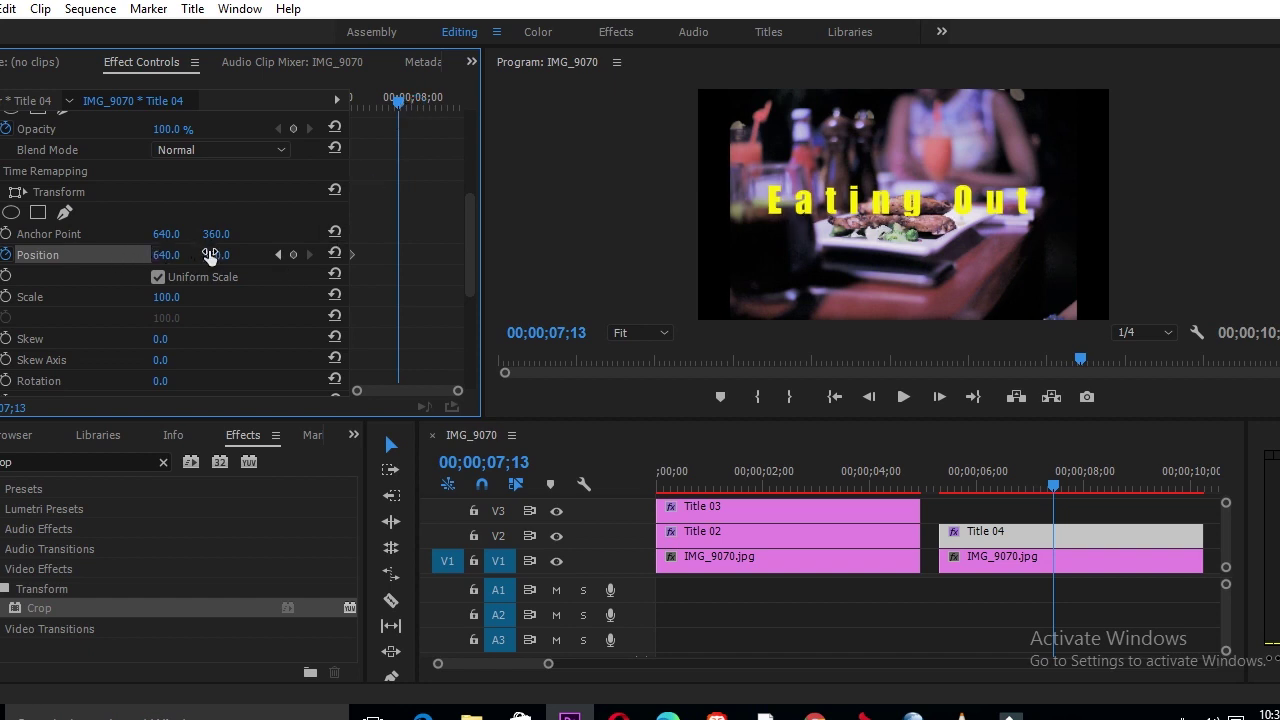
left_click_drag(216, 254, 307, 254)
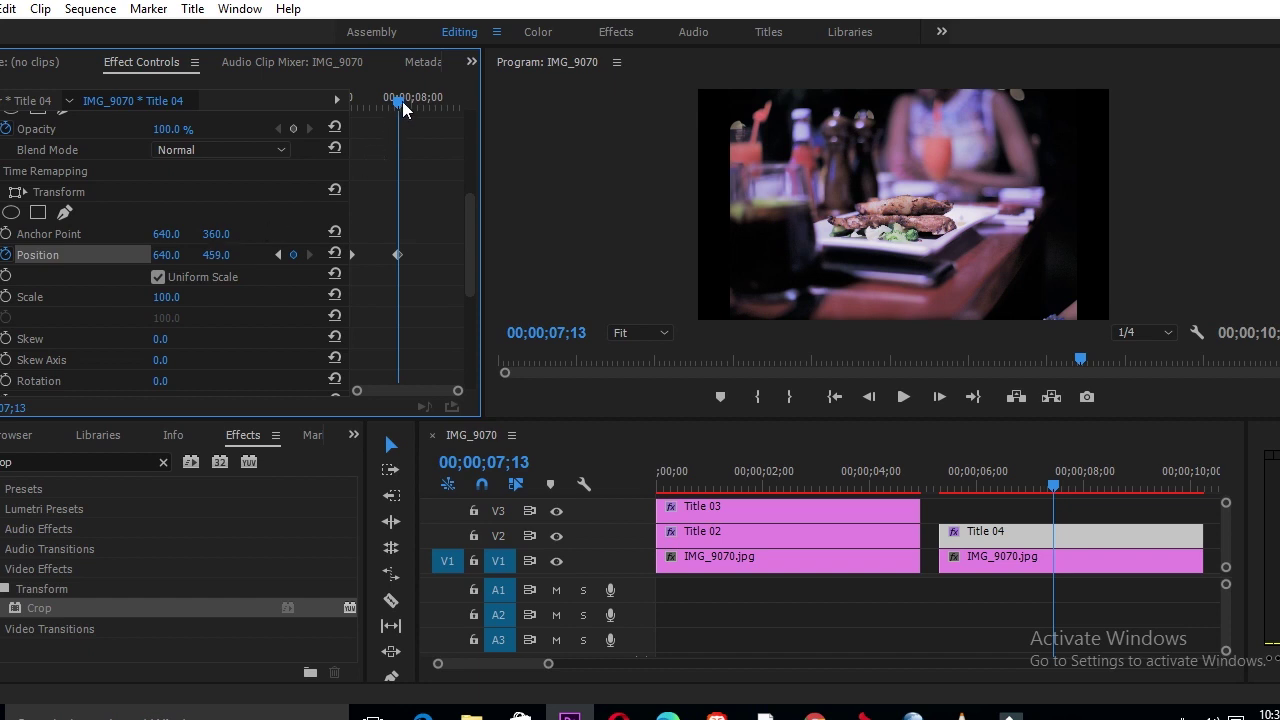
Return the title's Y position to 360 at 09;17 and scrub to preview the motion.
left_click_drag(399, 100, 445, 109)
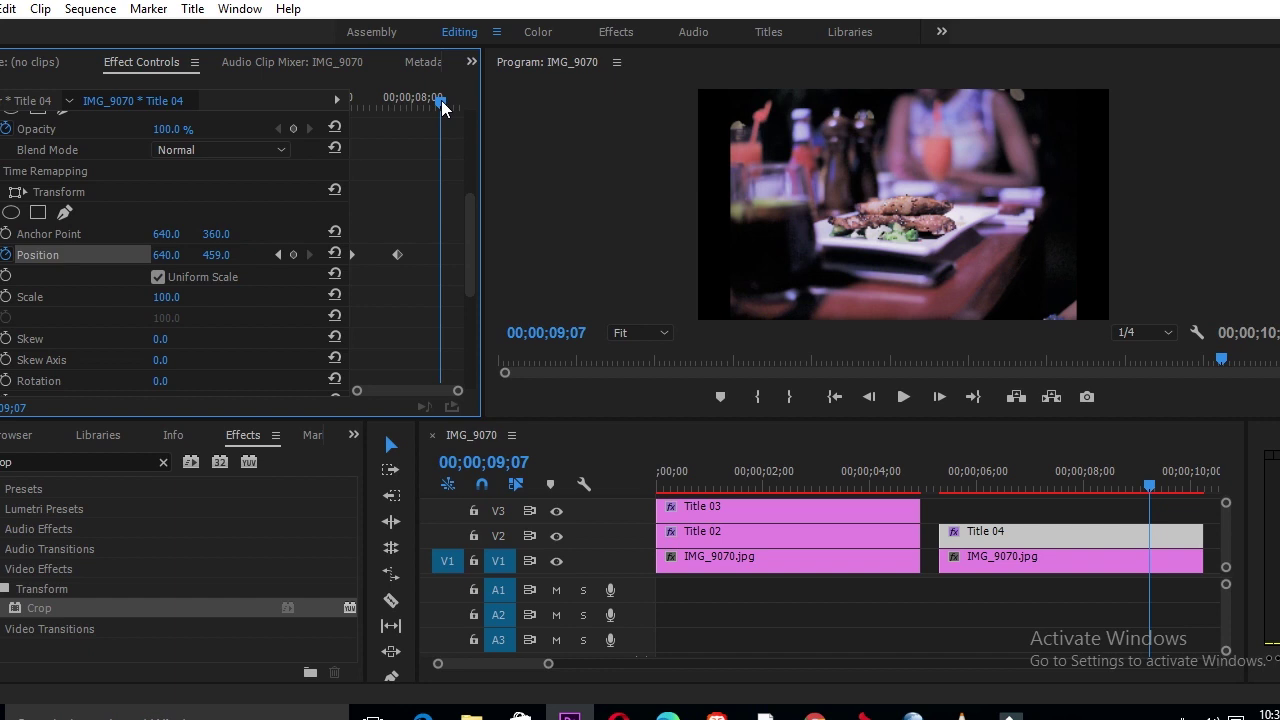
mouse_move(441, 100)
left_mouse_down()
mouse_move(464, 100)
mouse_move(451, 111)
left_mouse_up()
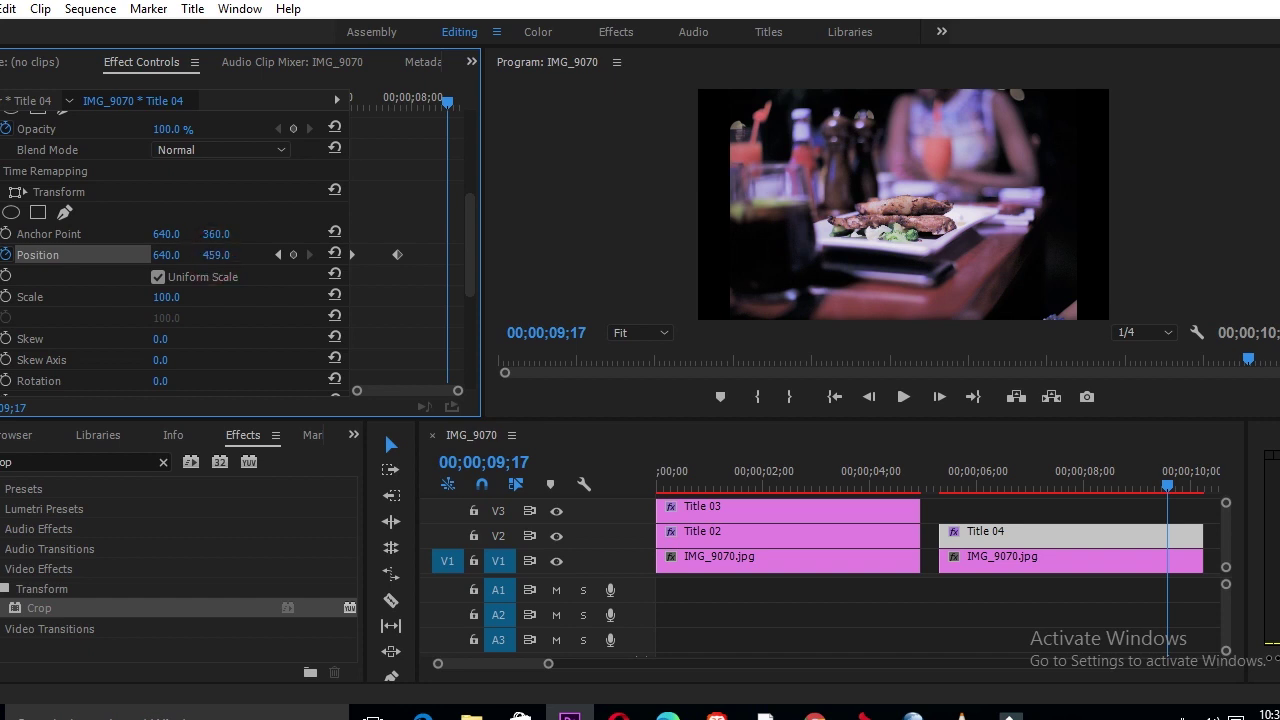
left_click_drag(216, 255, 118, 255)
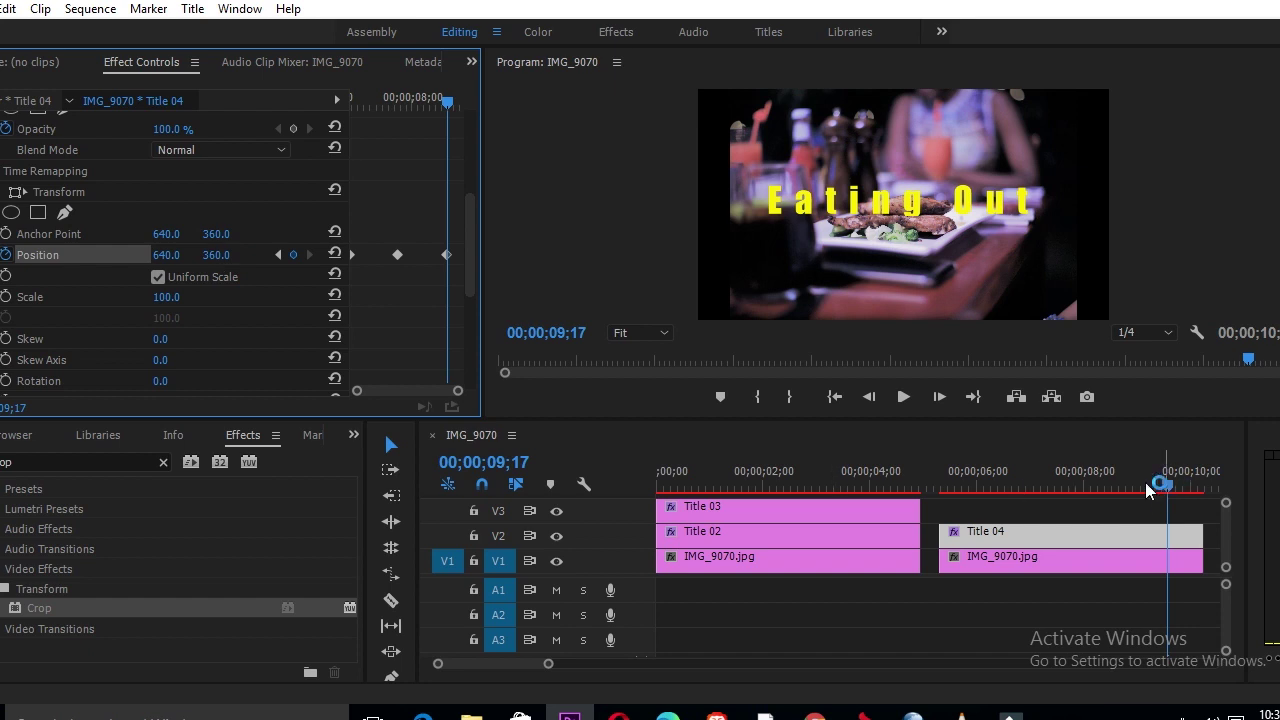
left_click_drag(1035, 490, 1186, 488)
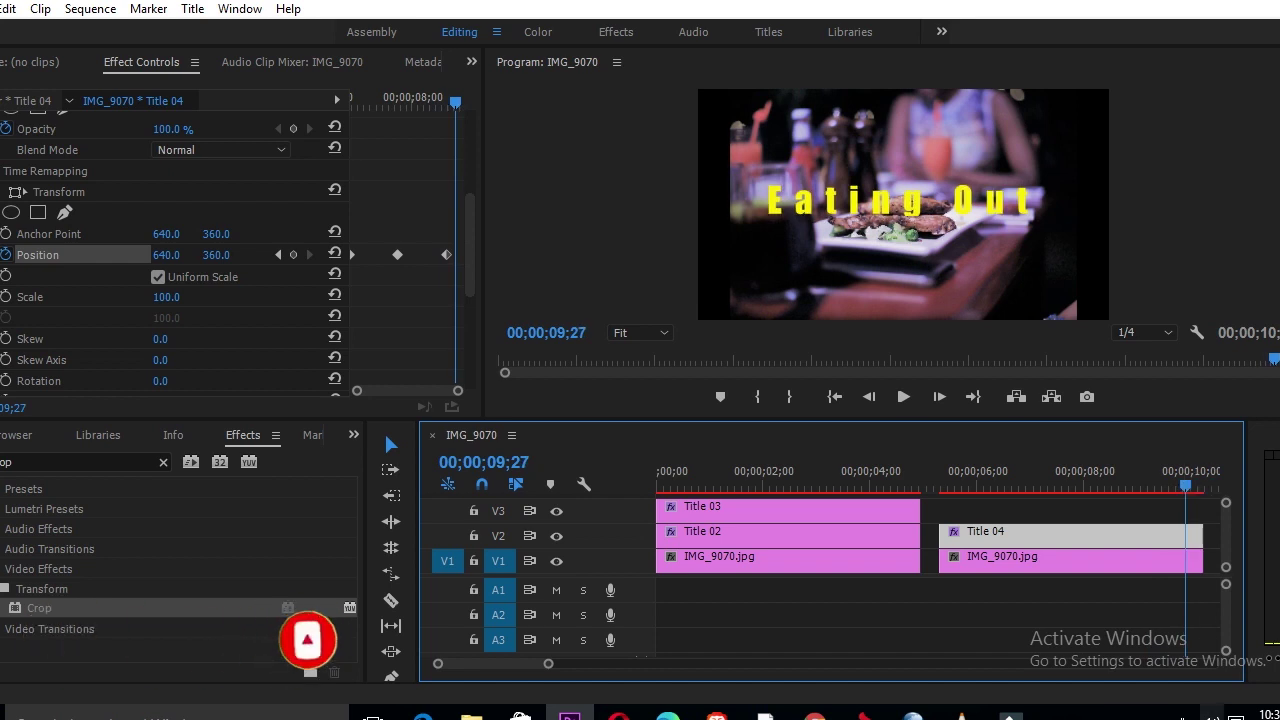
left_click_drag(1186, 483, 945, 478)
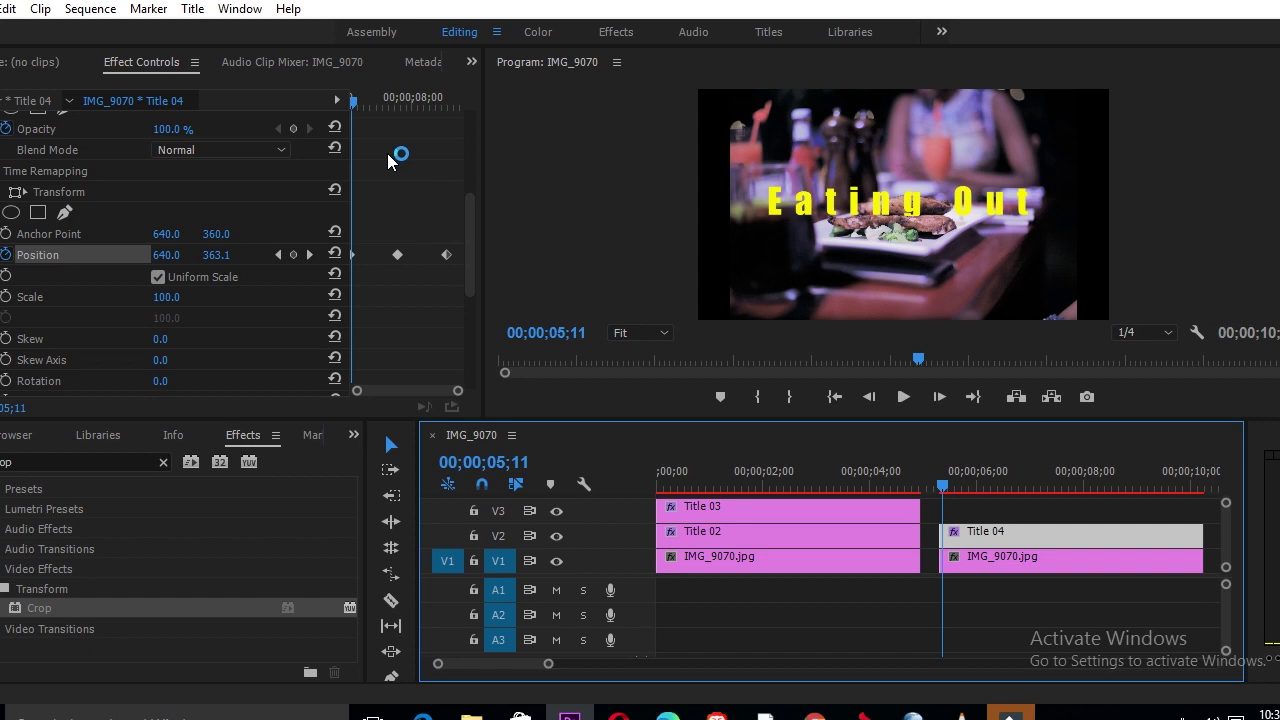
left_click(193, 10)
Create a Default Still title named Title 05 at 1280×720, 29.97 fps Drop-Frame.
mouse_move(365, 63)
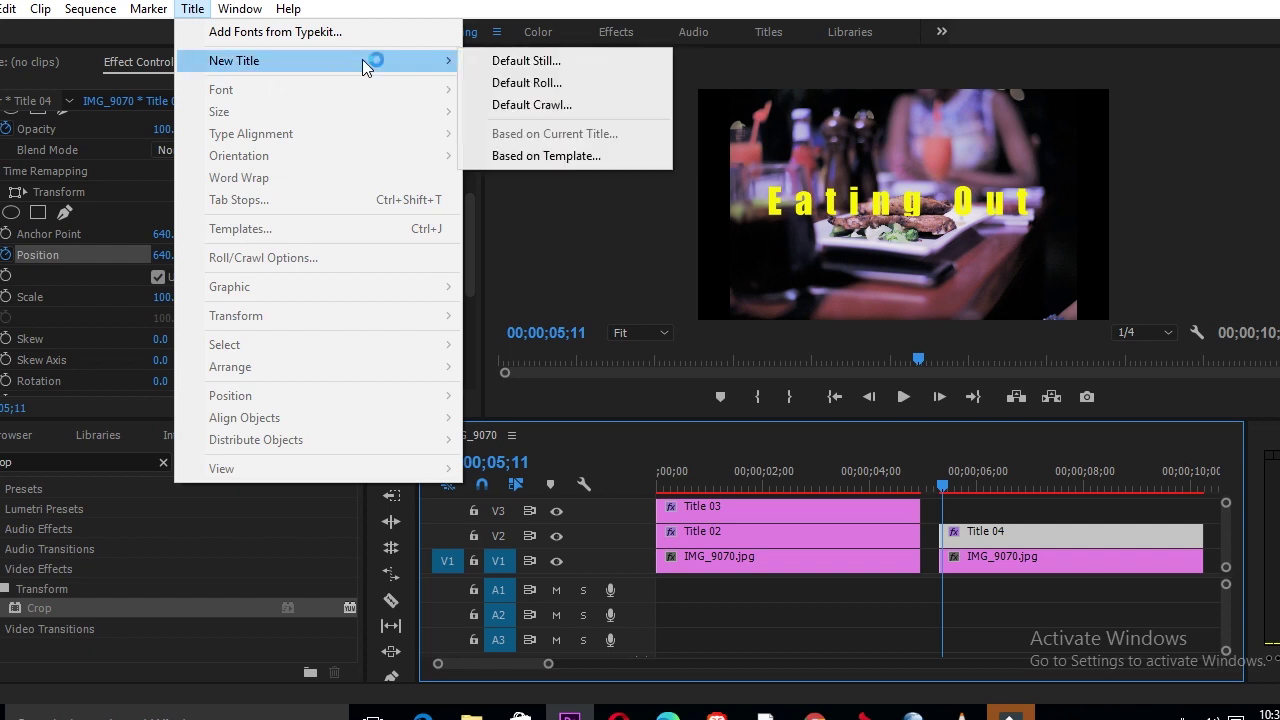
left_click(537, 62)
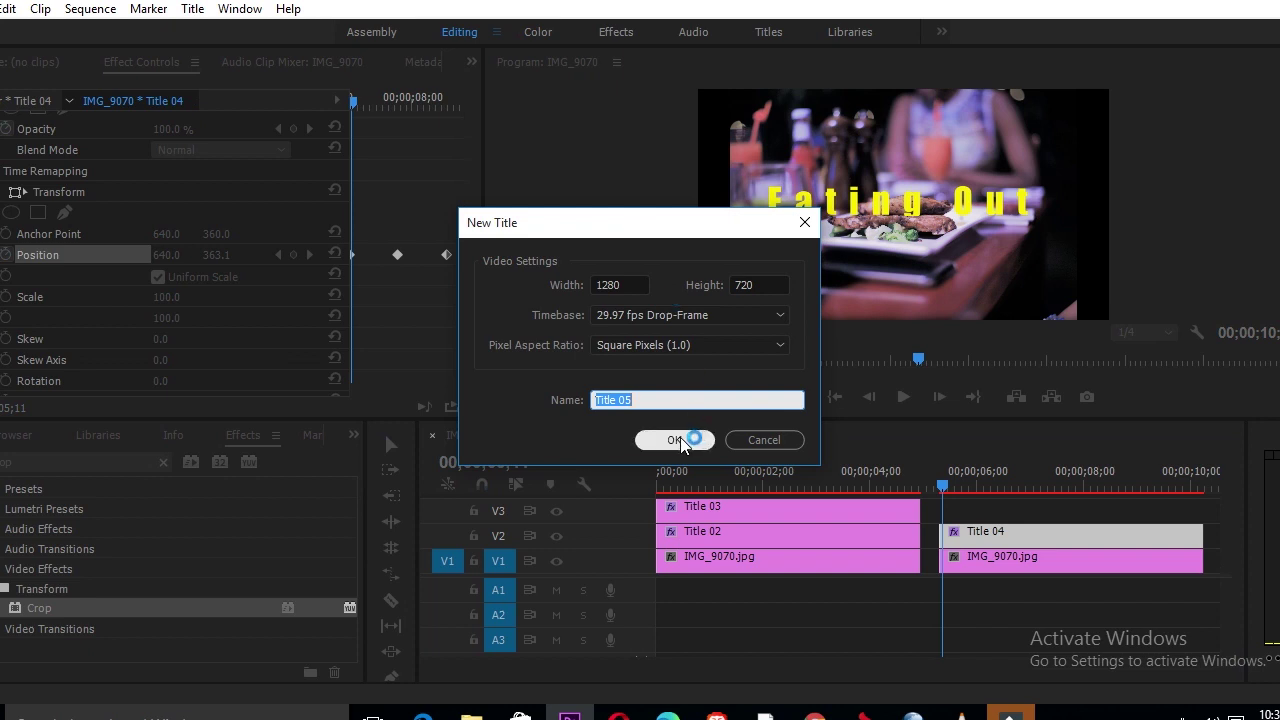
left_click(680, 440)
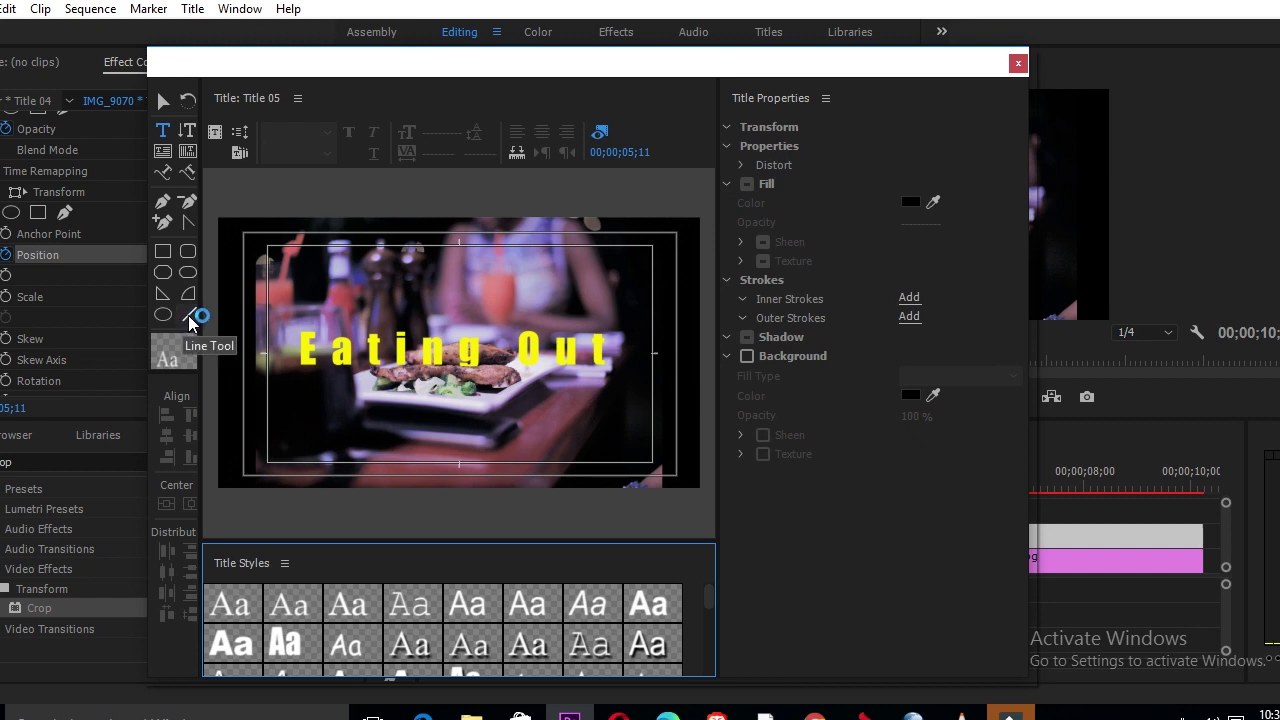
Draw a straight line beneath the 'Eating Out' text, ending just past 'Out'.
left_click(189, 317)
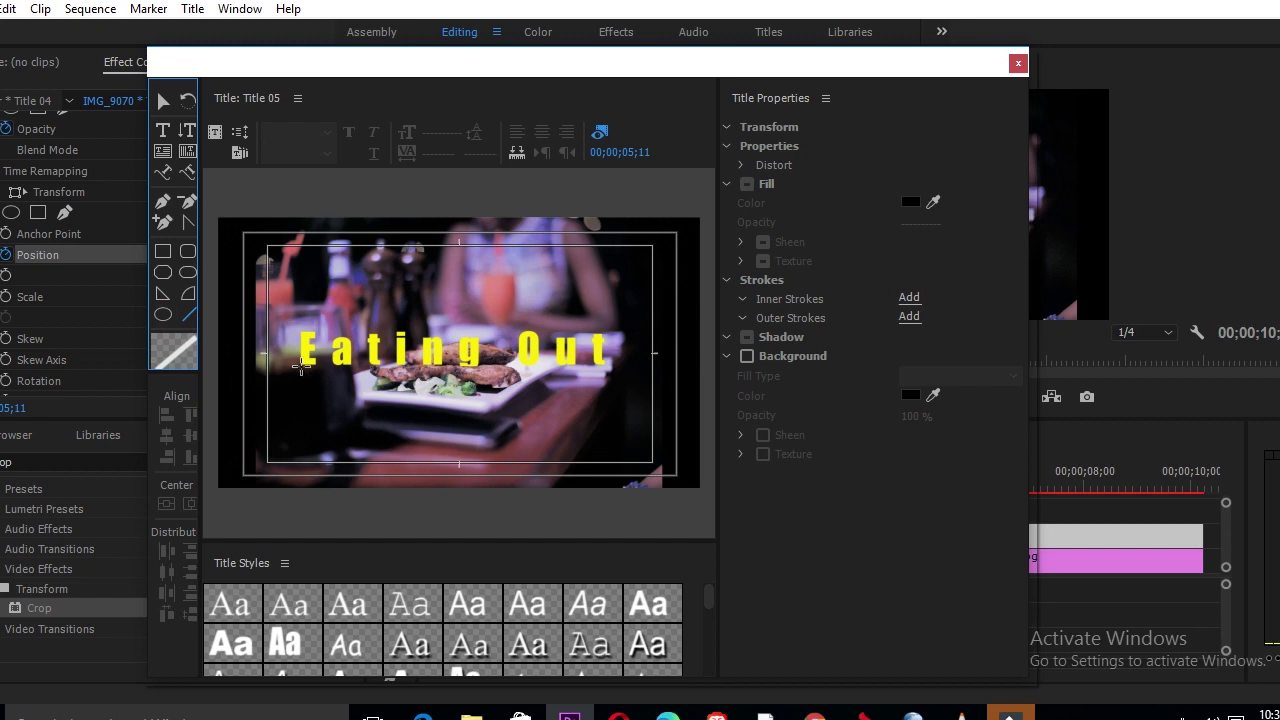
left_click_drag(300, 365, 605, 368)
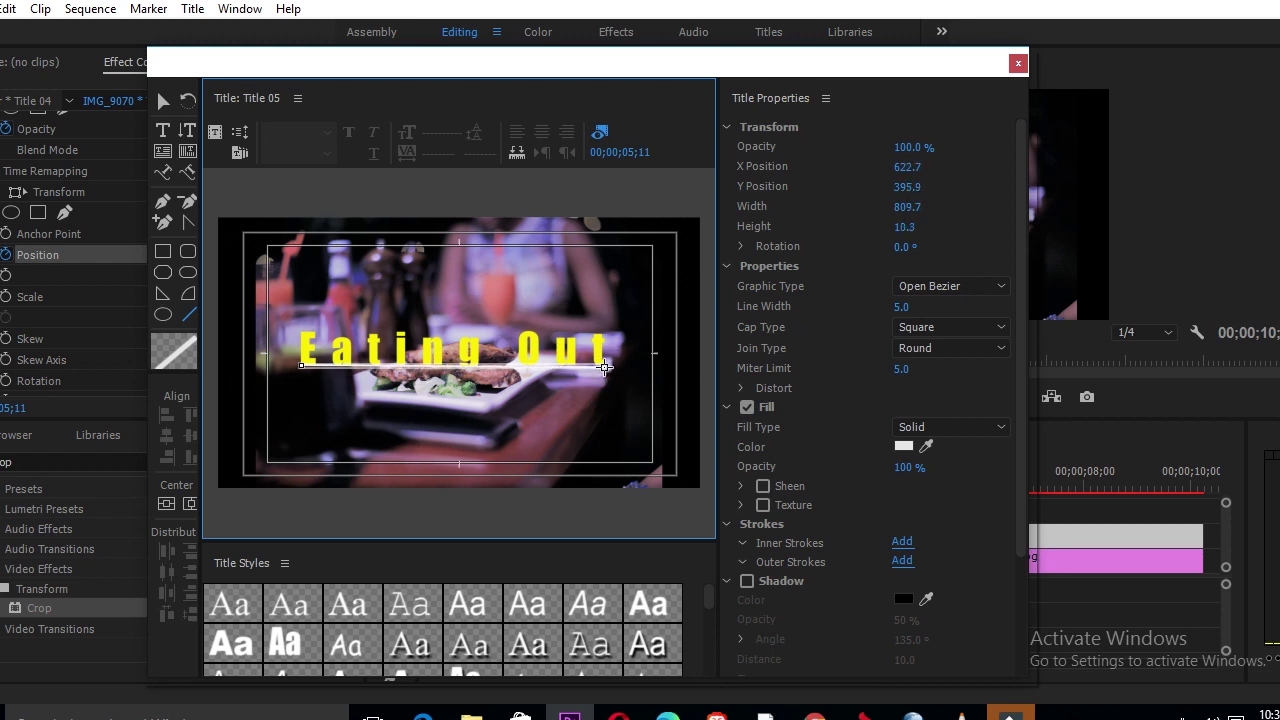
left_click_drag(605, 368, 602, 368)
left_click_drag(602, 367, 602, 367)
Set the line's Line Width to 10 in Title Properties.
left_click(906, 305)
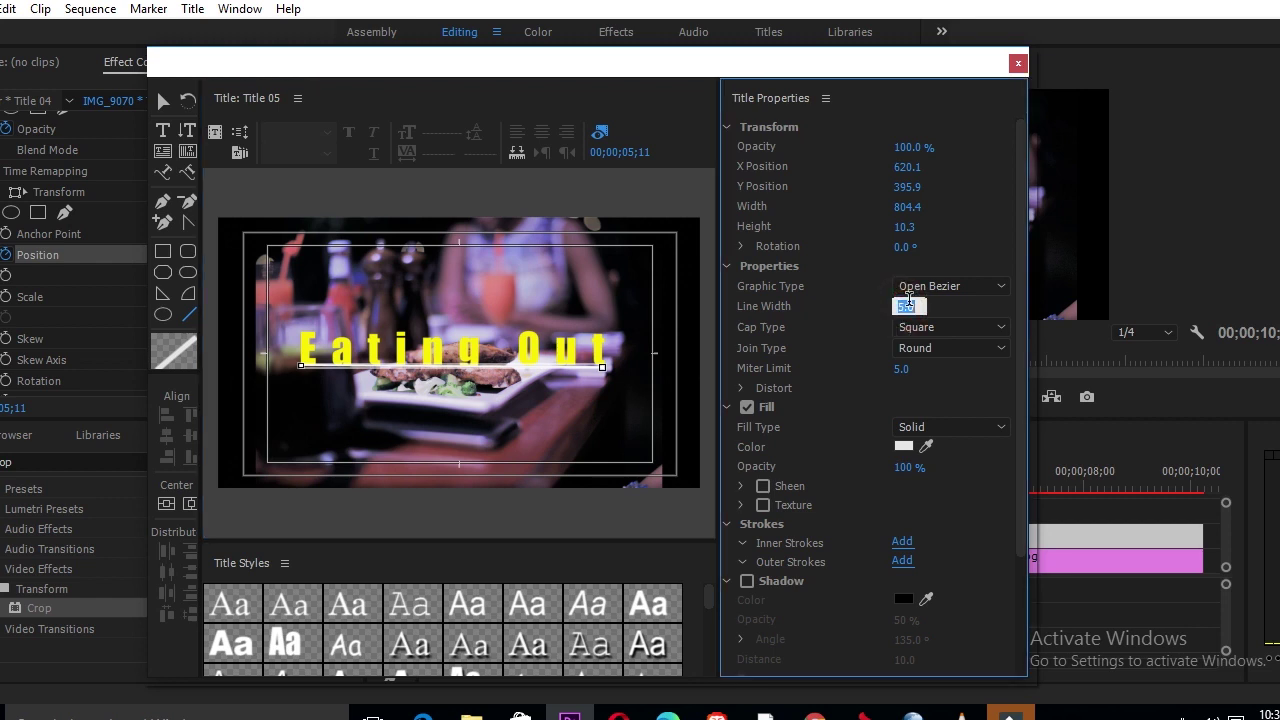
type("10")
key("Return")
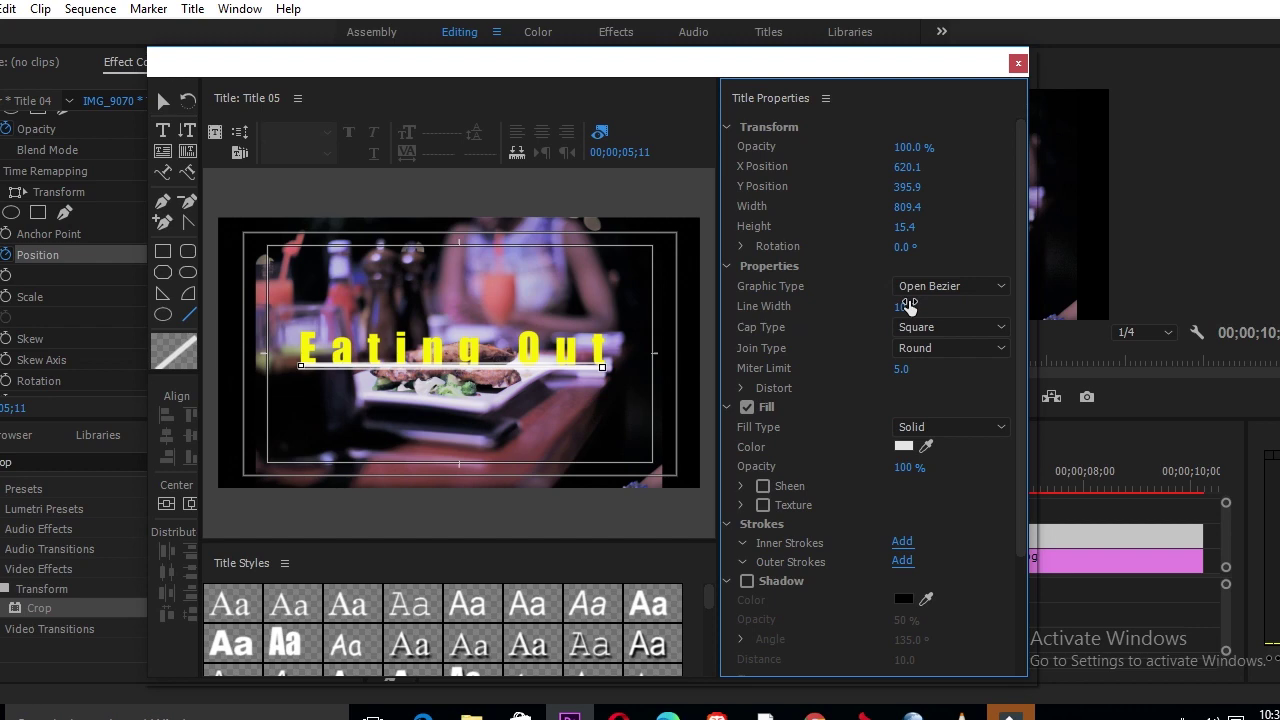
left_click(903, 446)
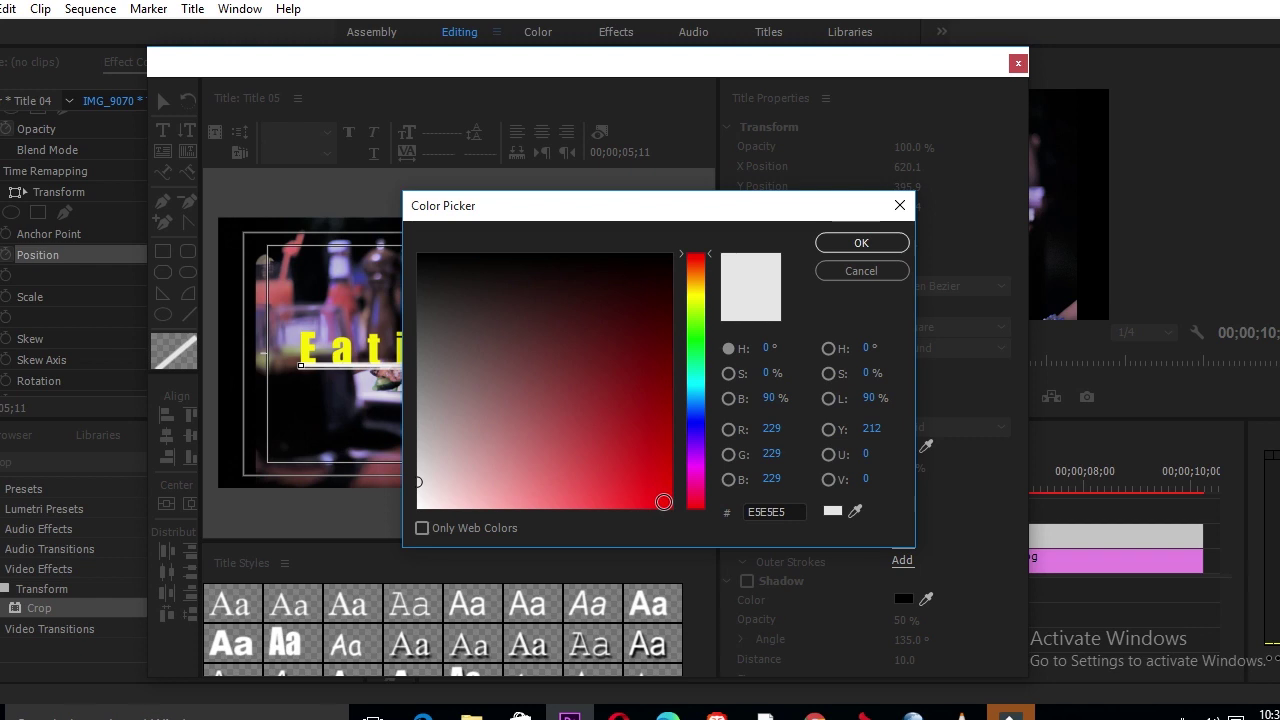
Fill the underline with red FB0505, deselect it, and close the title editor.
left_click(666, 503)
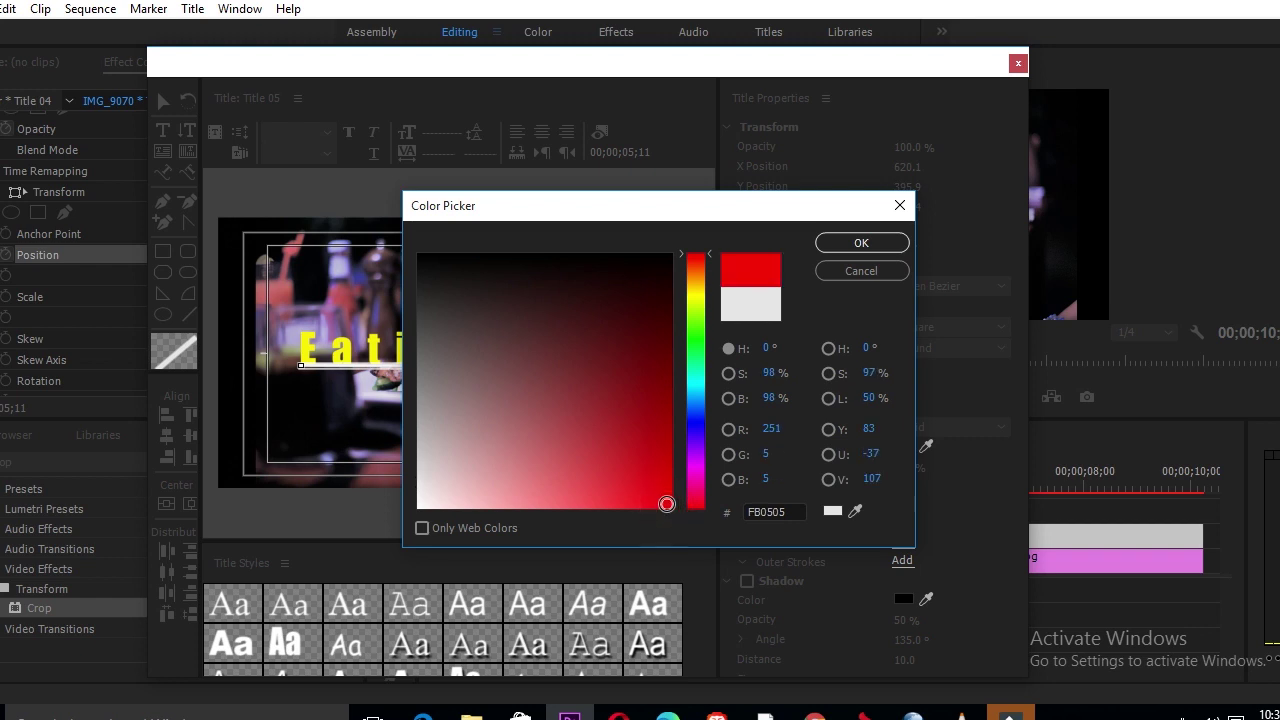
left_click(865, 244)
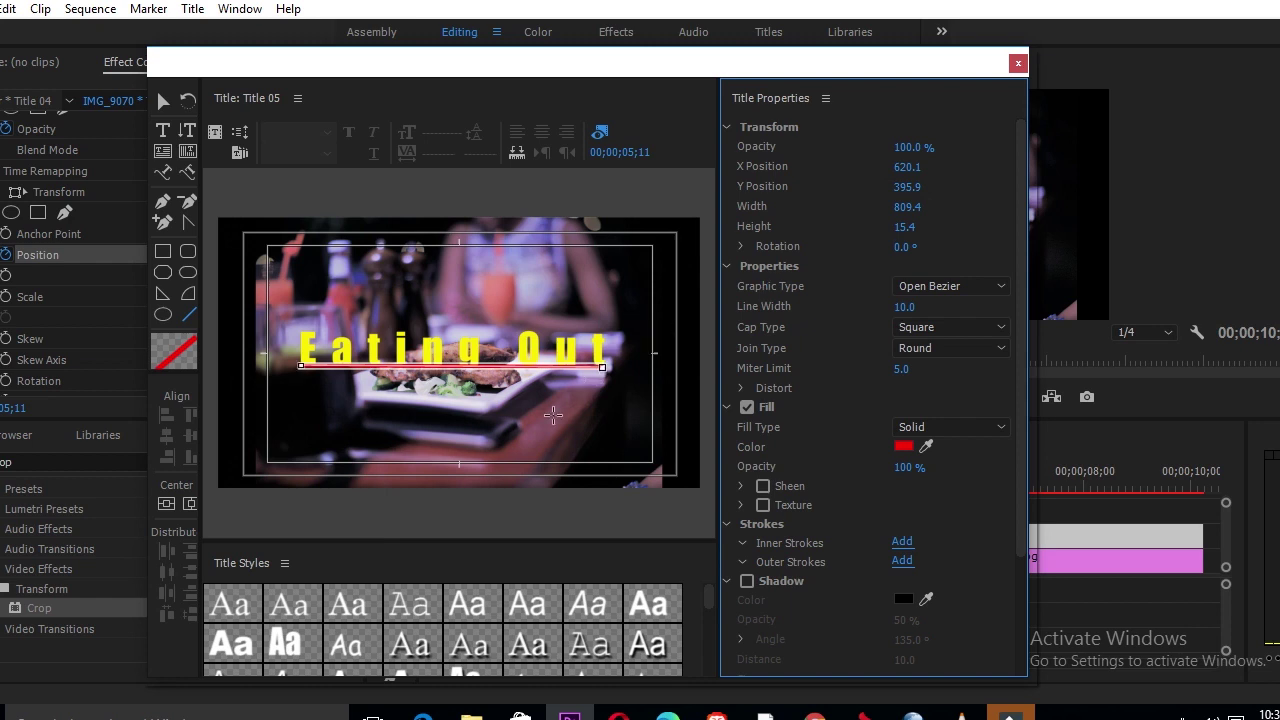
left_click(165, 103)
left_click(440, 430)
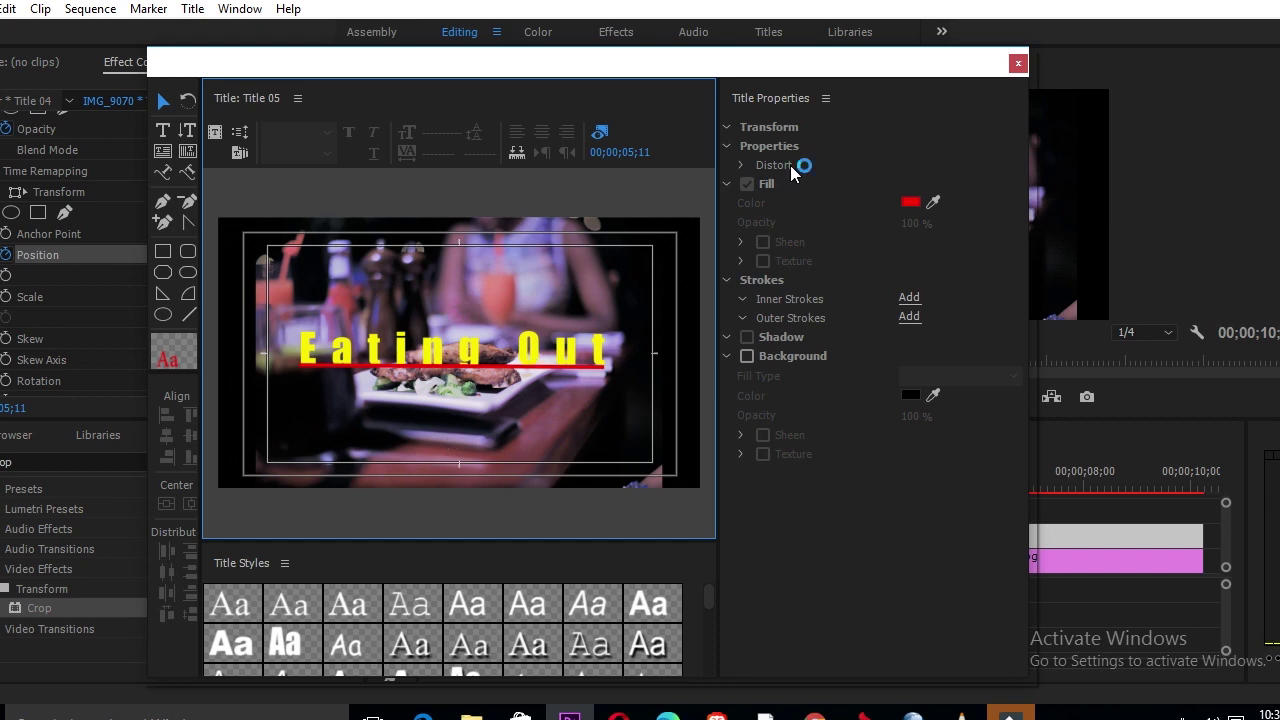
left_click(1018, 65)
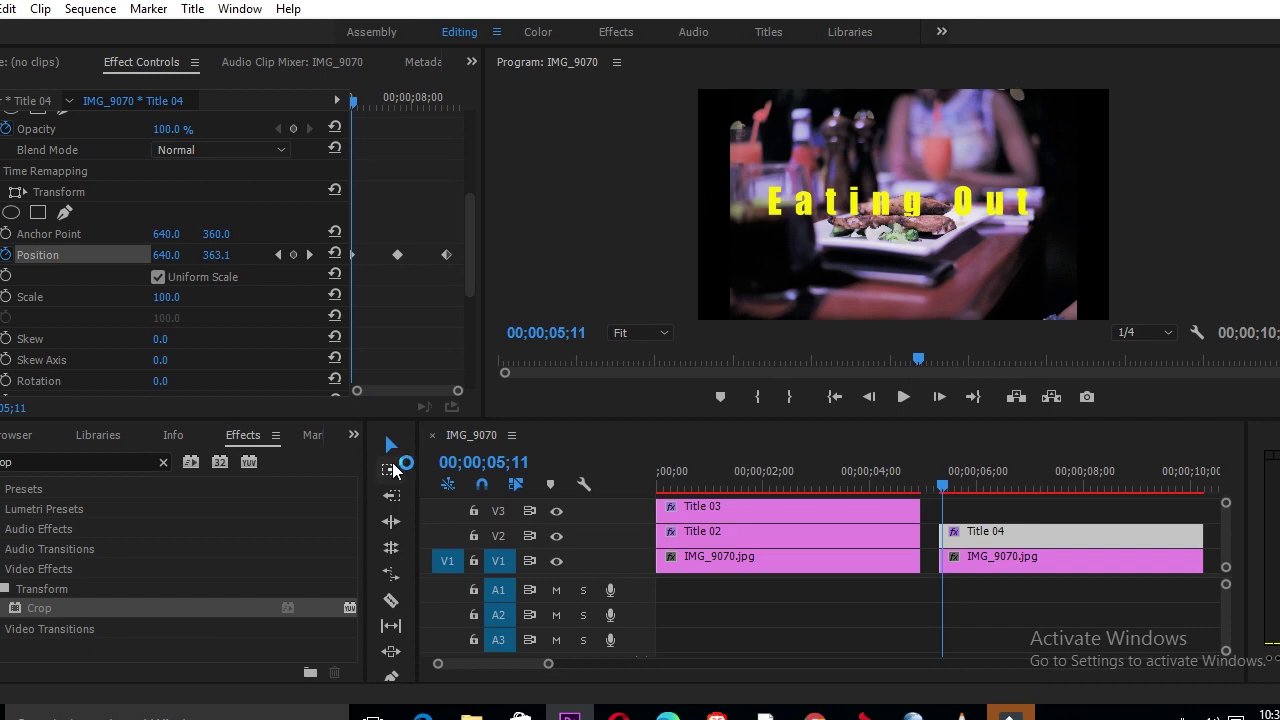
Place Title 05 from the Project panel on V3 above Title 04, spanning 05;09 to 10;07.
left_click(354, 435)
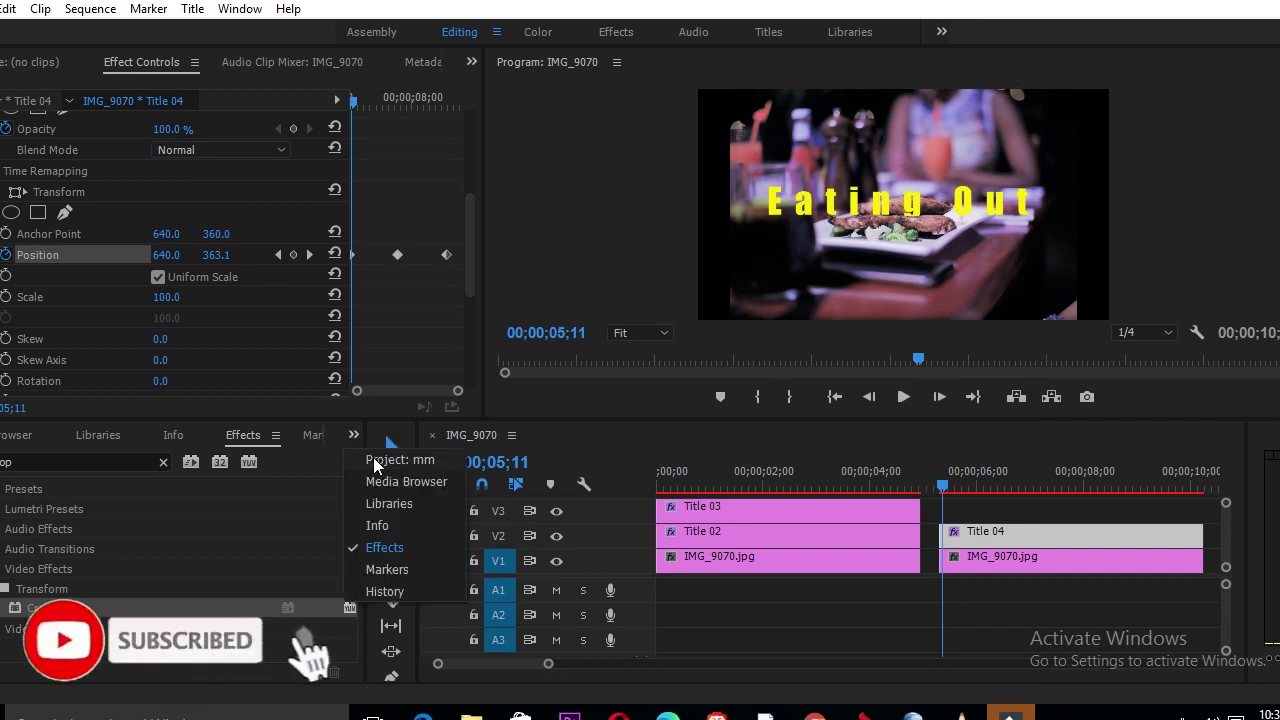
left_click(374, 459)
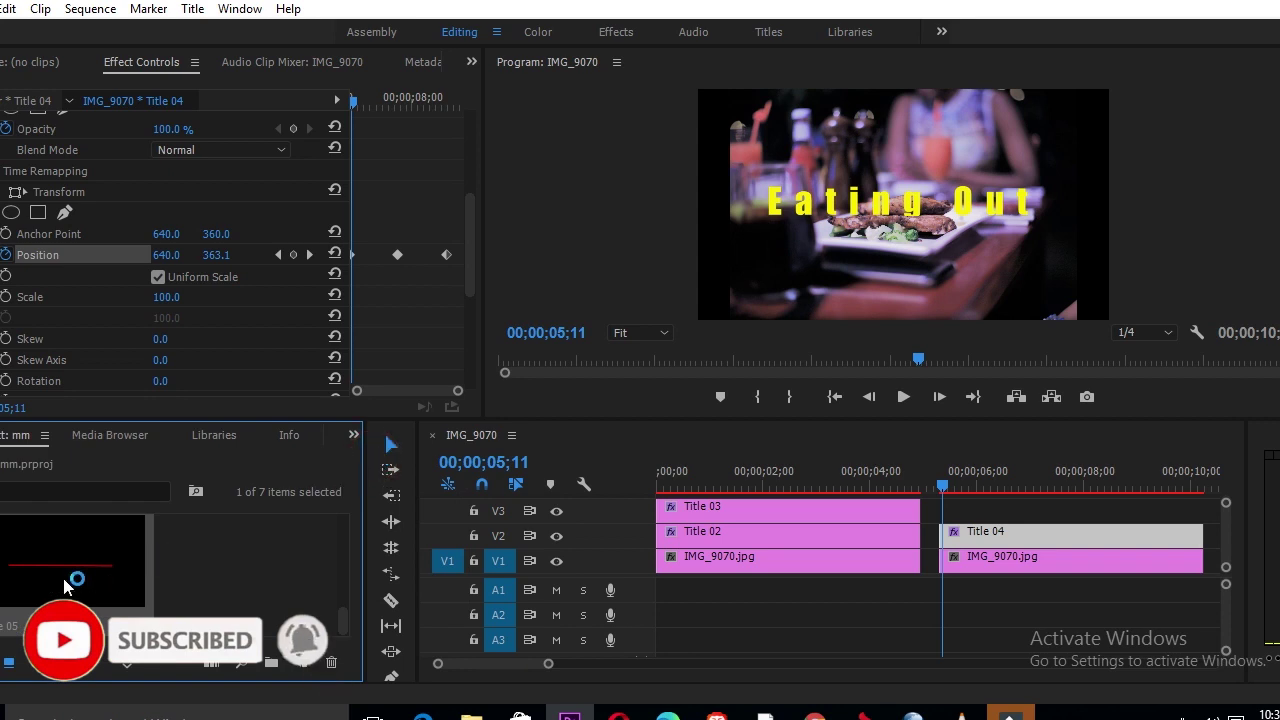
left_click_drag(512, 548, 945, 506)
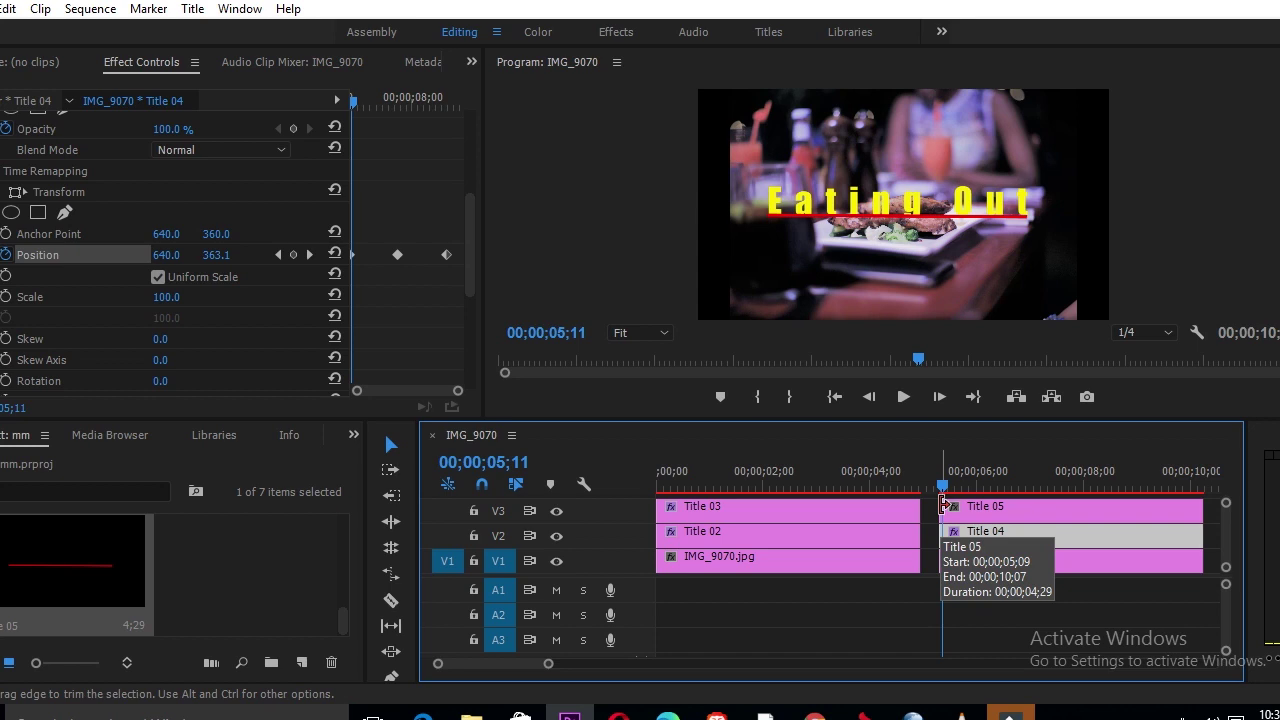
mouse_move(945, 493)
left_mouse_down()
mouse_move(1182, 463)
mouse_move(943, 487)
left_mouse_up()
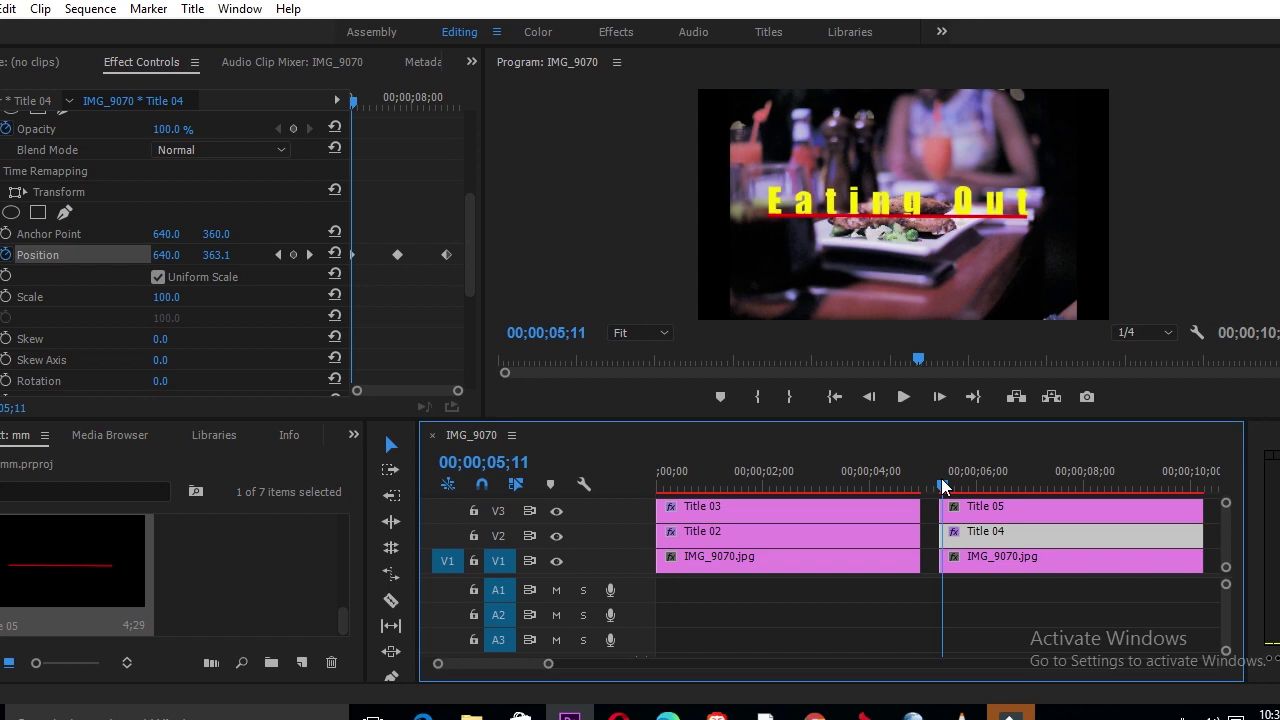
left_click(990, 514)
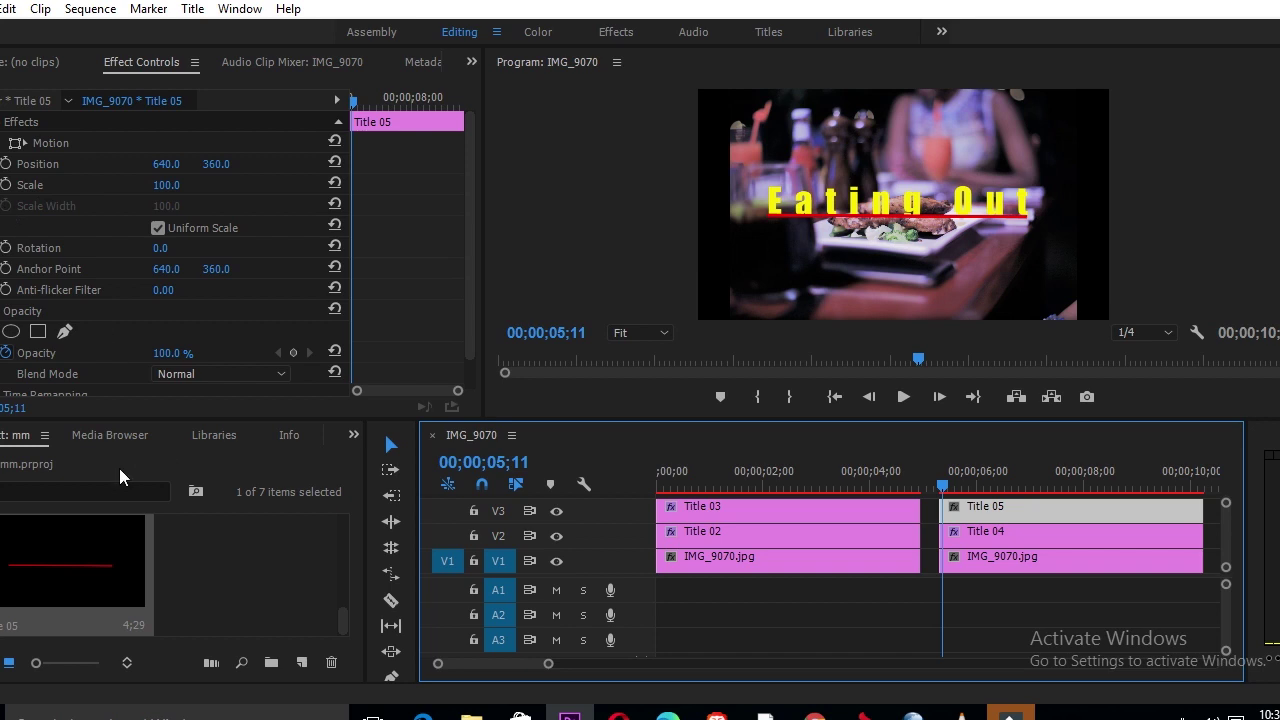
Drag the Crop video effect onto the Title 05 clip and scroll to its settings.
left_click(357, 441)
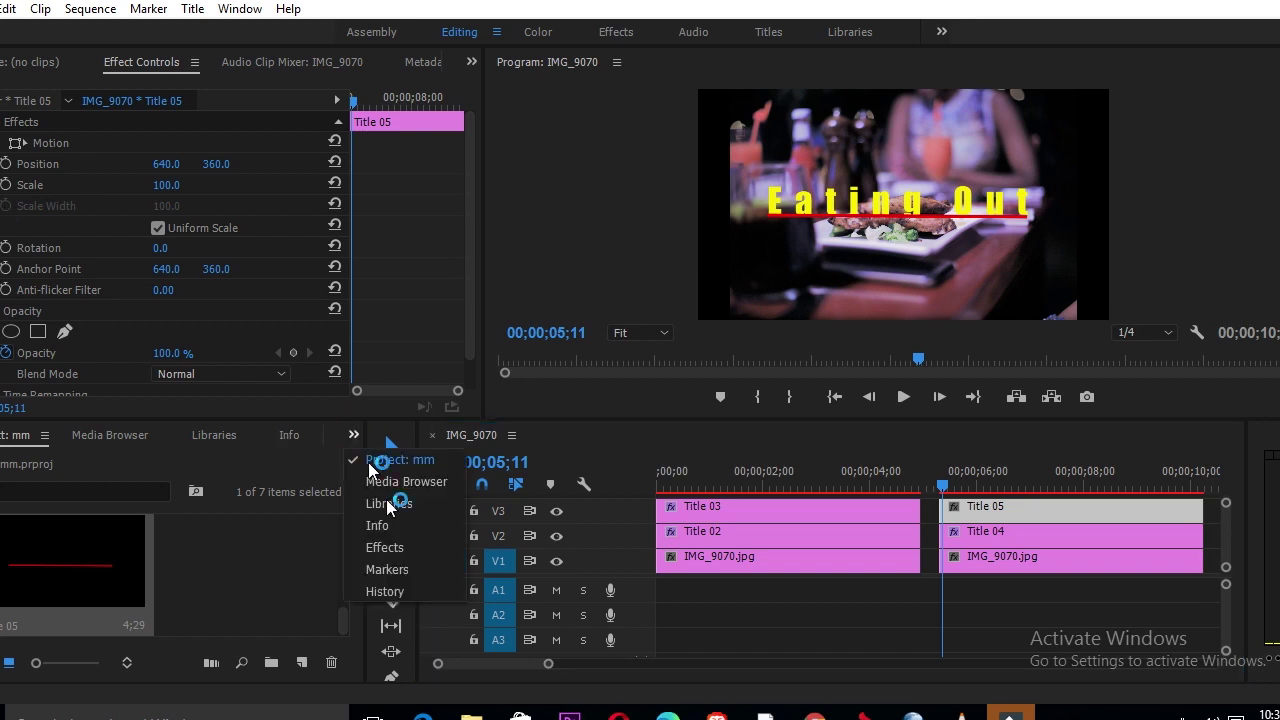
left_click(393, 550)
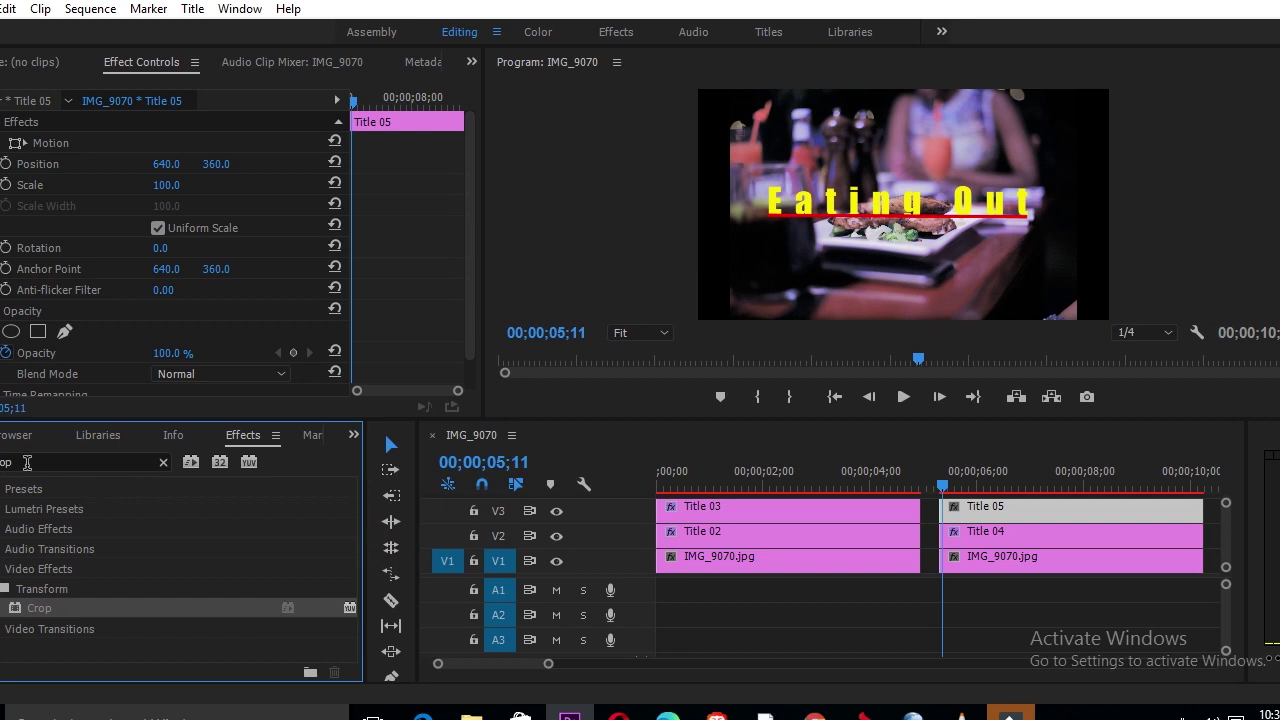
left_click_drag(16, 615, 980, 515)
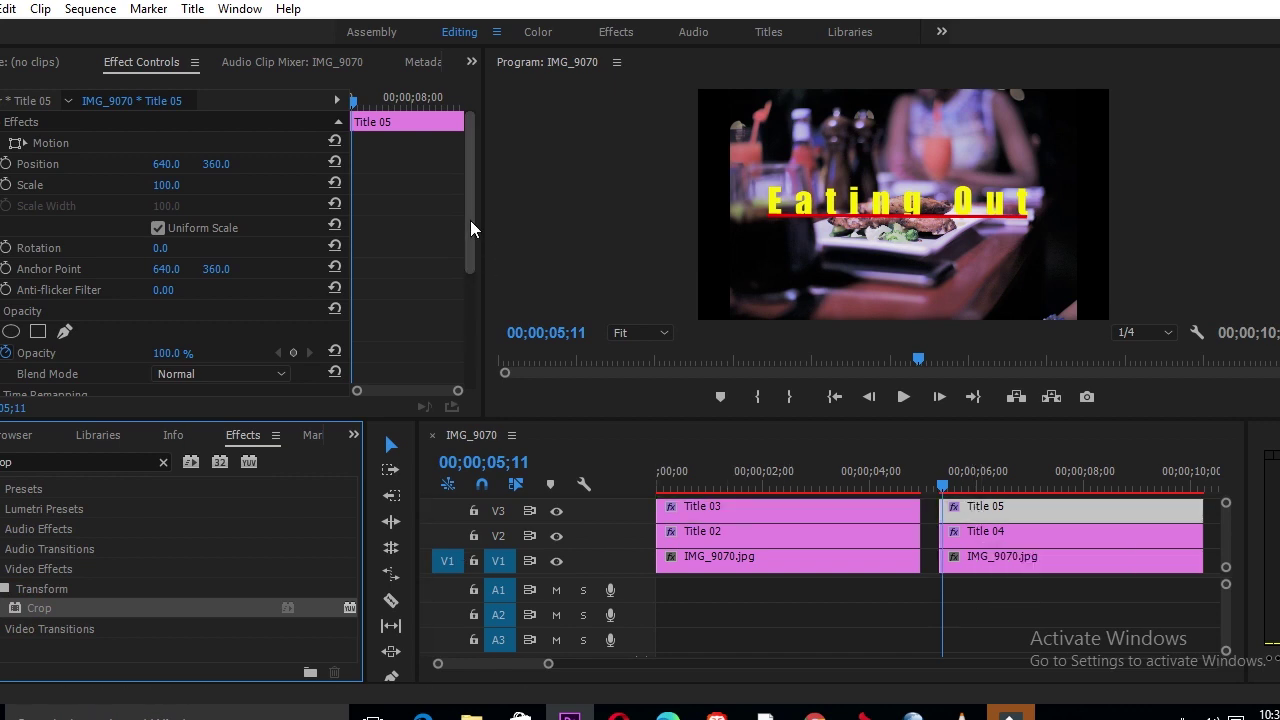
left_click_drag(470, 229, 476, 350)
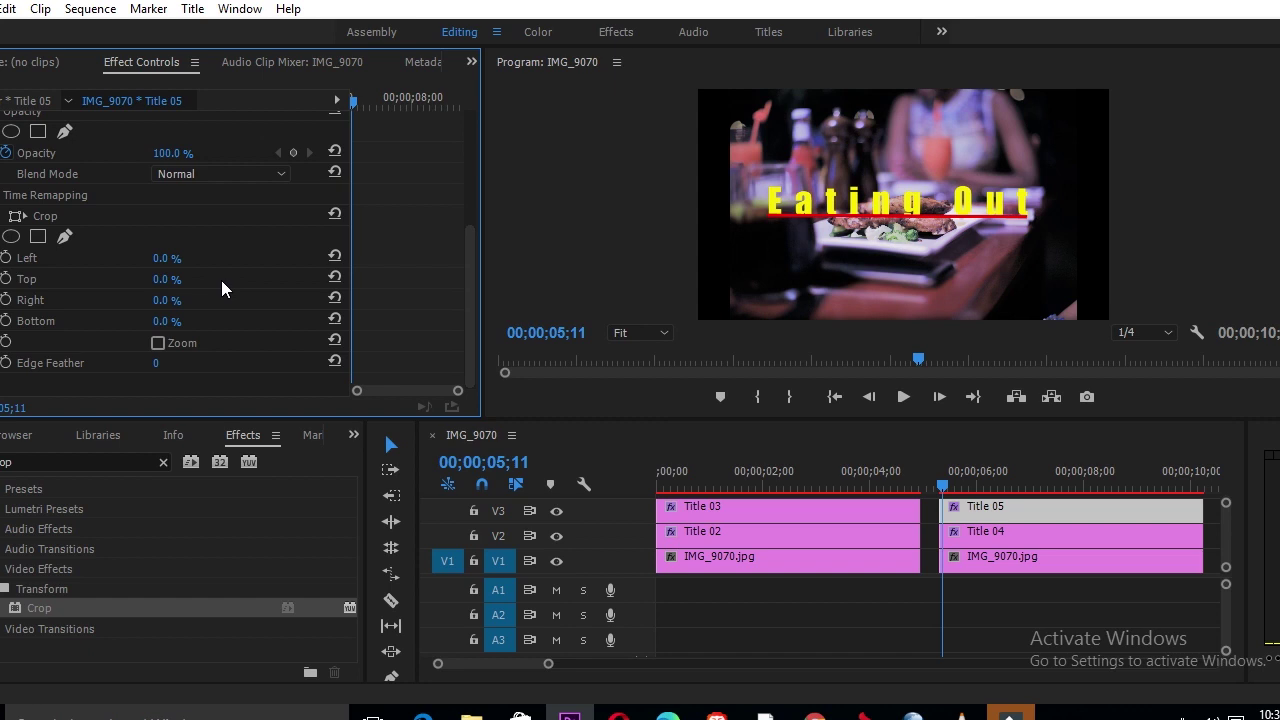
Keyframe Crop Right at 86% at the start of Title 05.
left_click(6, 301)
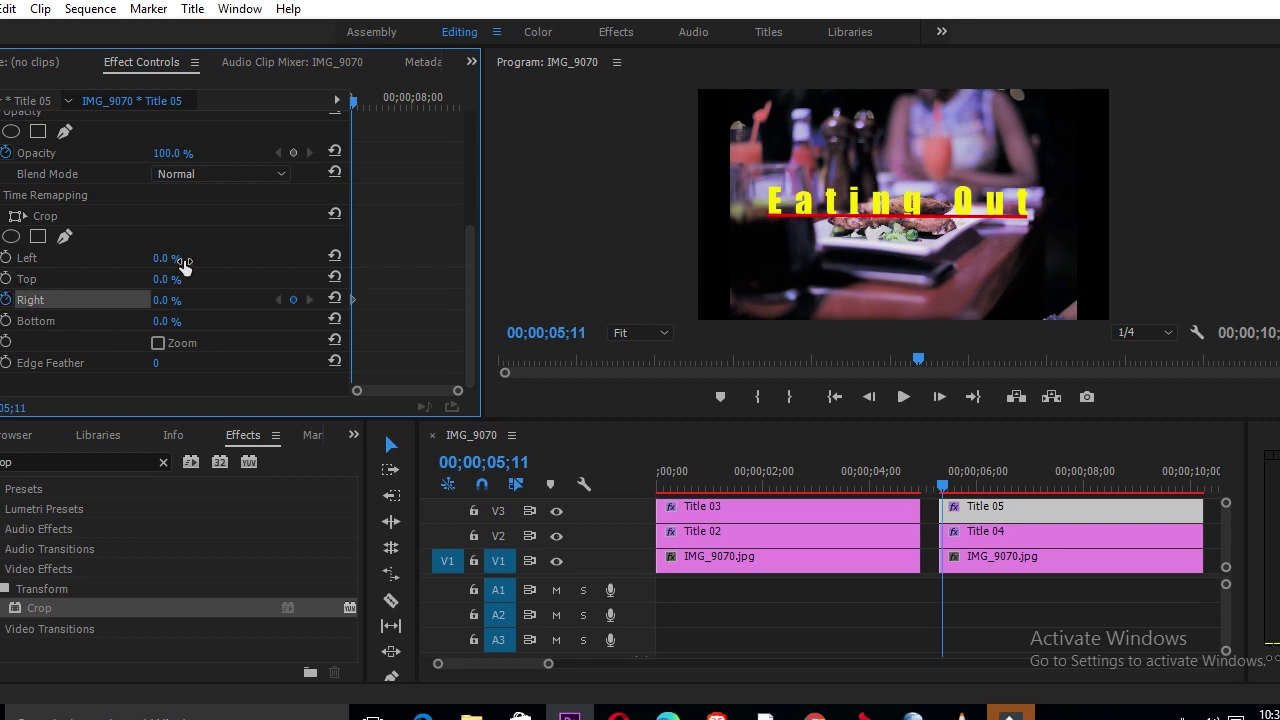
left_click(160, 300)
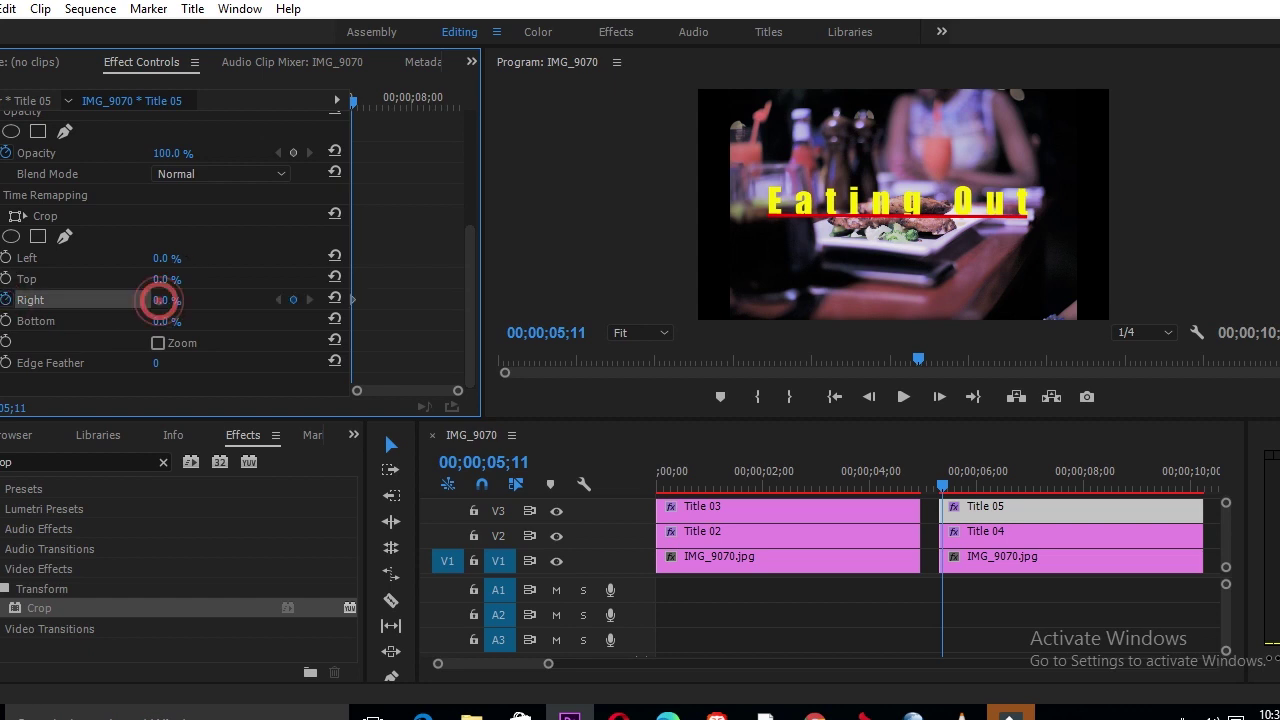
left_click_drag(160, 300, 243, 300)
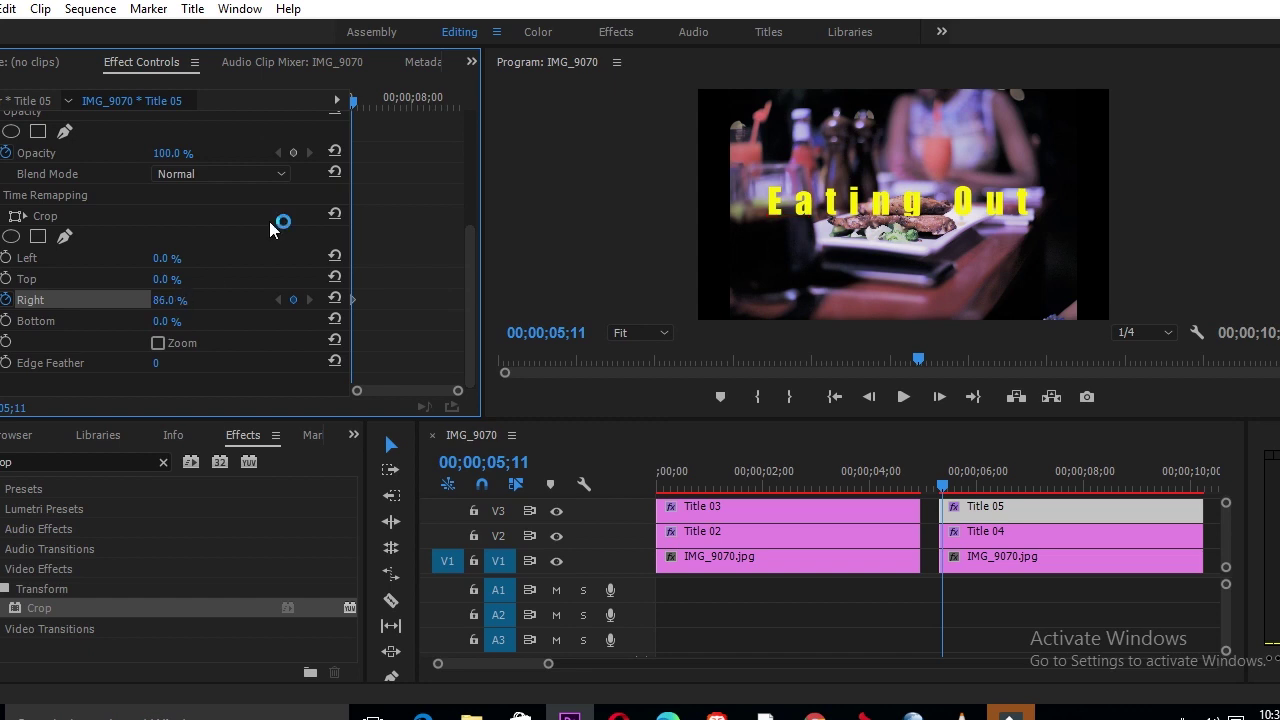
Add a Crop Right keyframe of 17% at 09;29 and play back the underline reveal.
left_click_drag(357, 104, 460, 102)
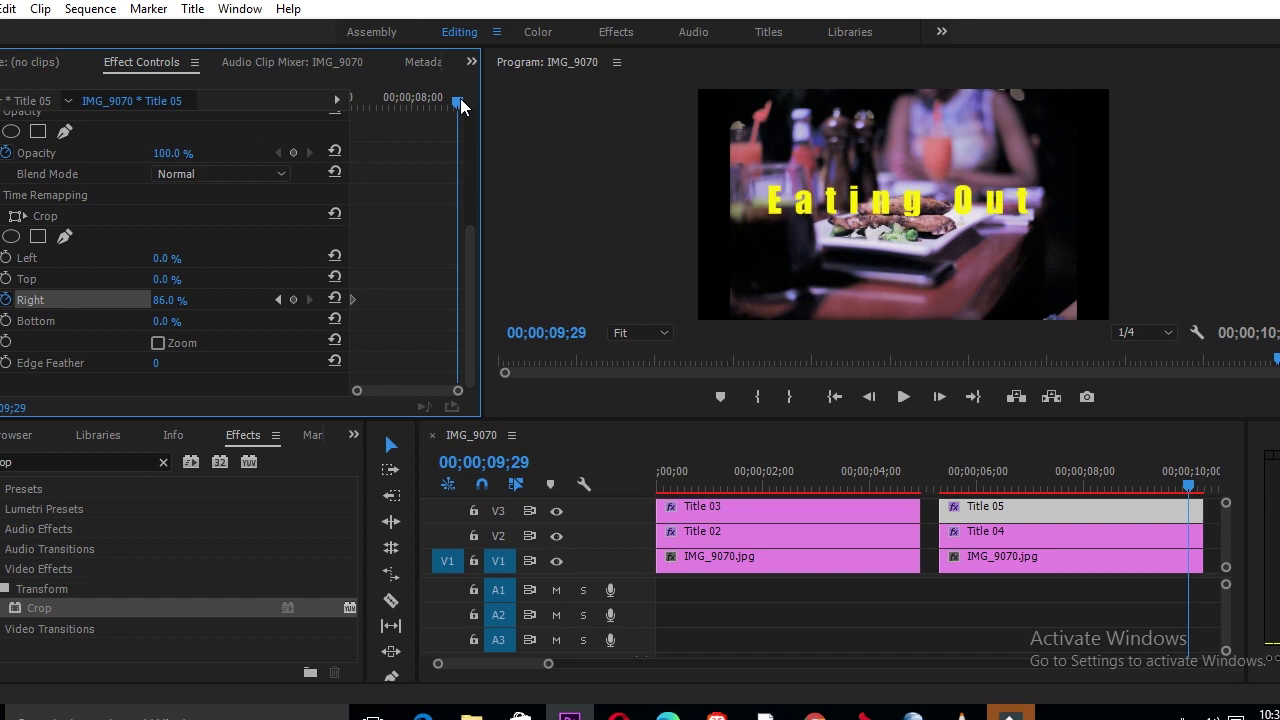
left_click(158, 300)
key("Return")
left_click_drag(158, 300, 91, 300)
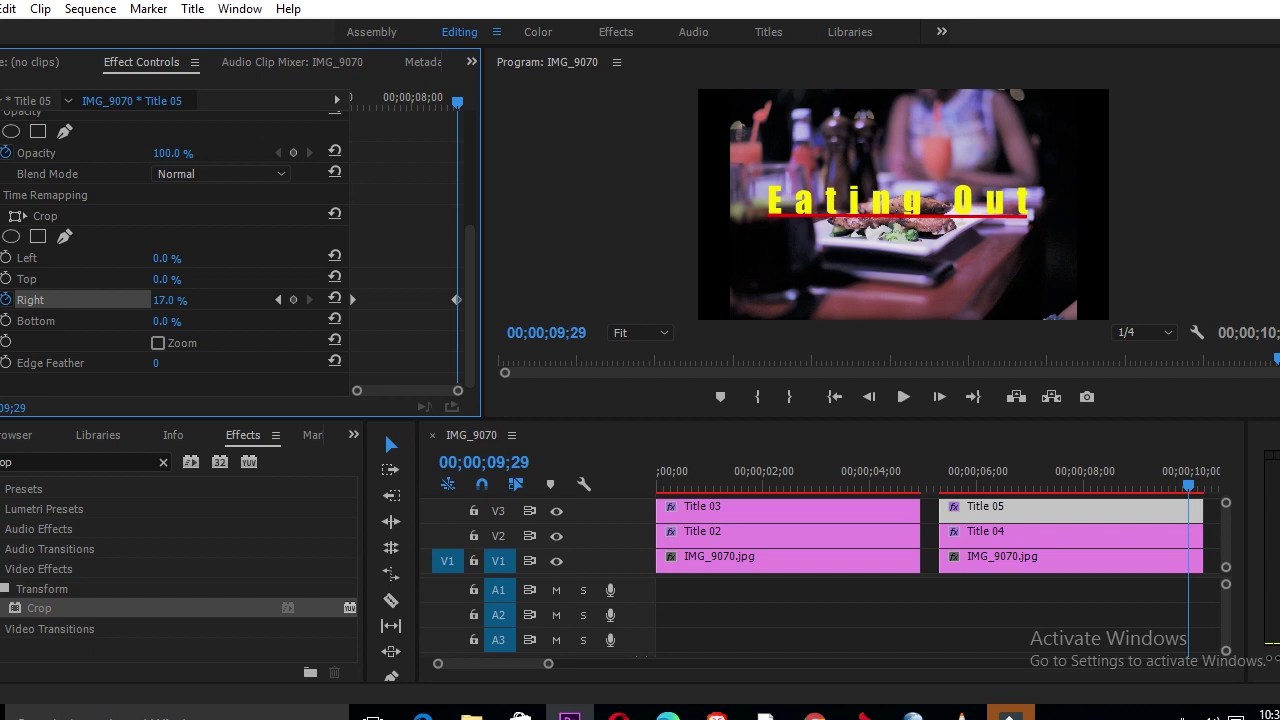
left_click_drag(91, 300, 171, 299)
left_click_drag(1190, 486, 945, 488)
key("space")
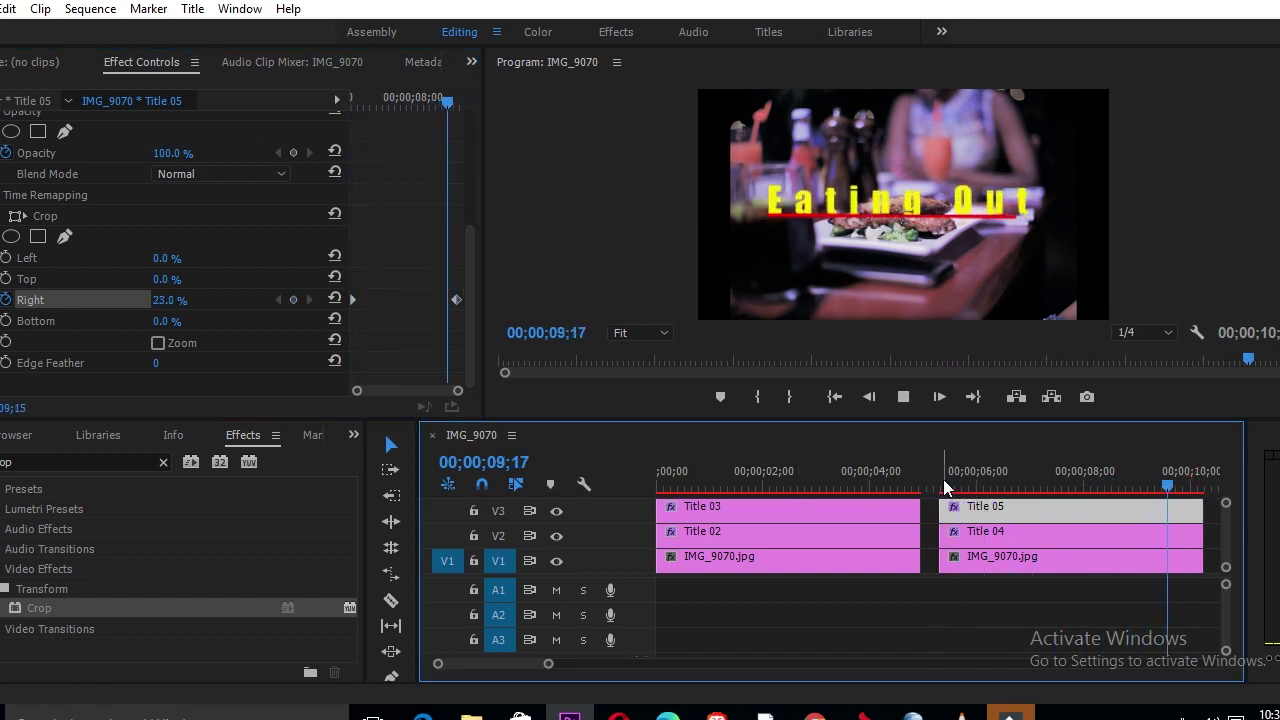
key("space")
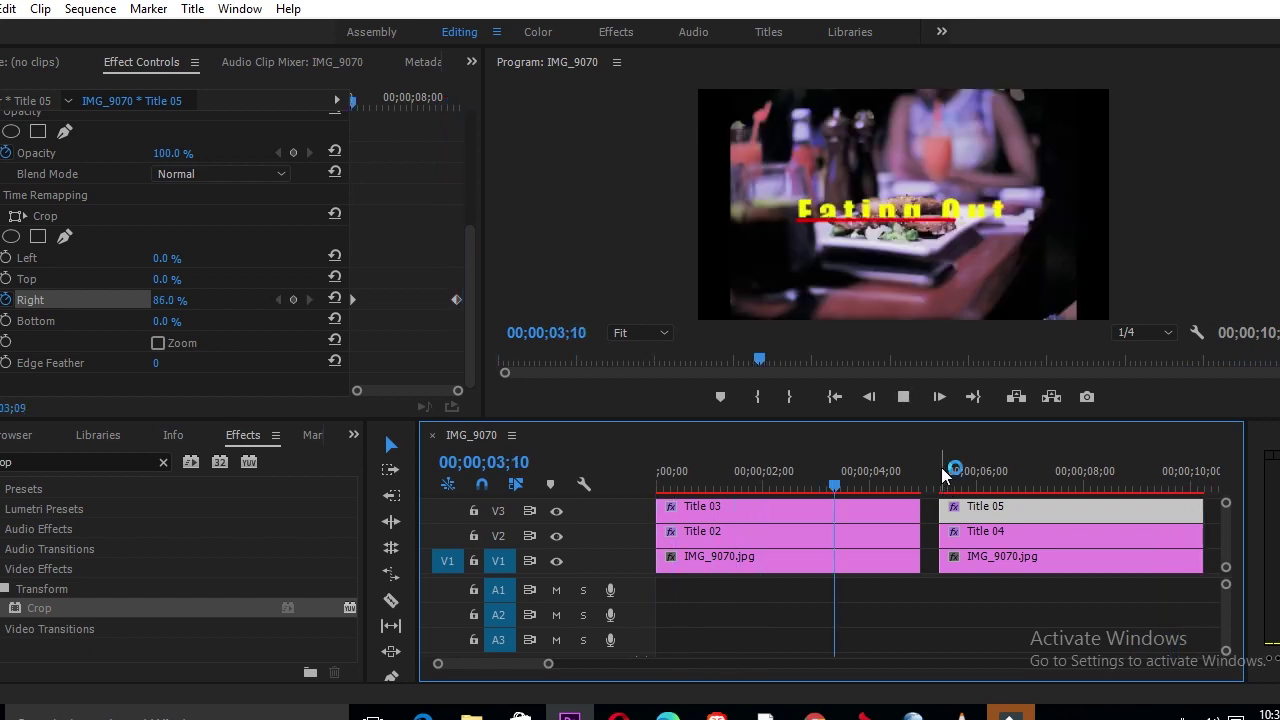
key("space")
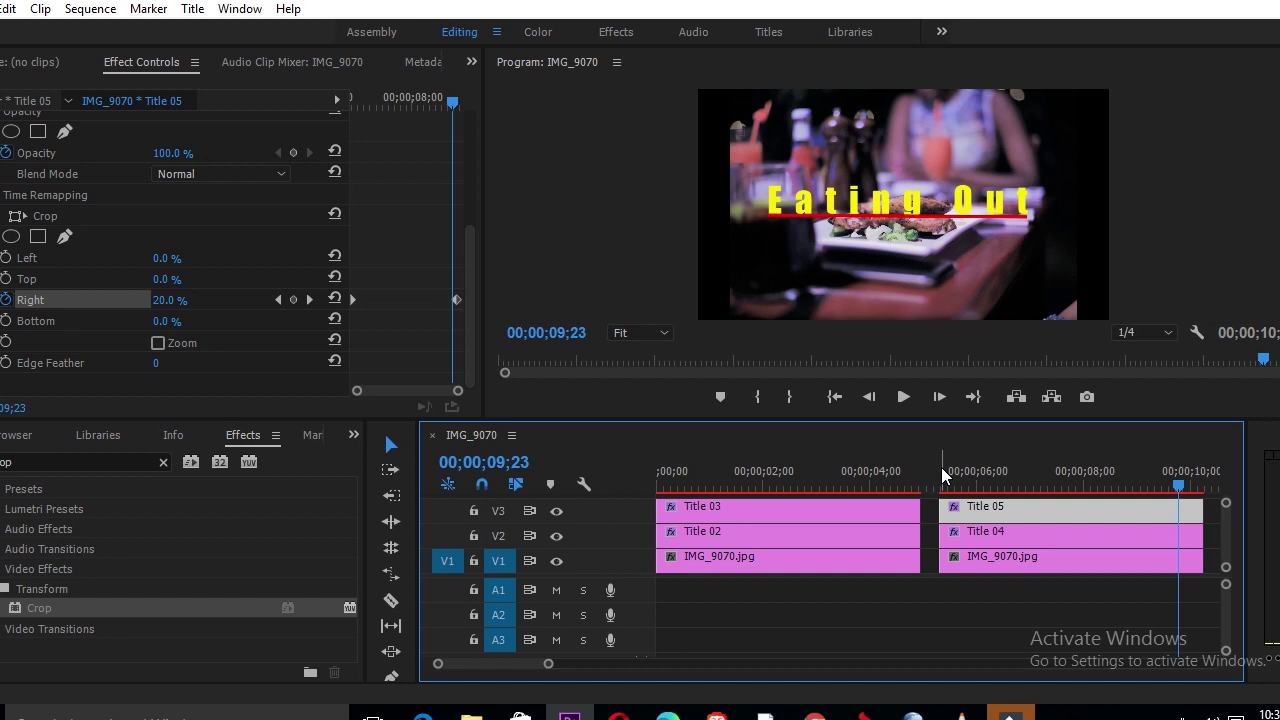
left_click(942, 468)
left_click(942, 476)
left_click(942, 476)
left_click(942, 476)
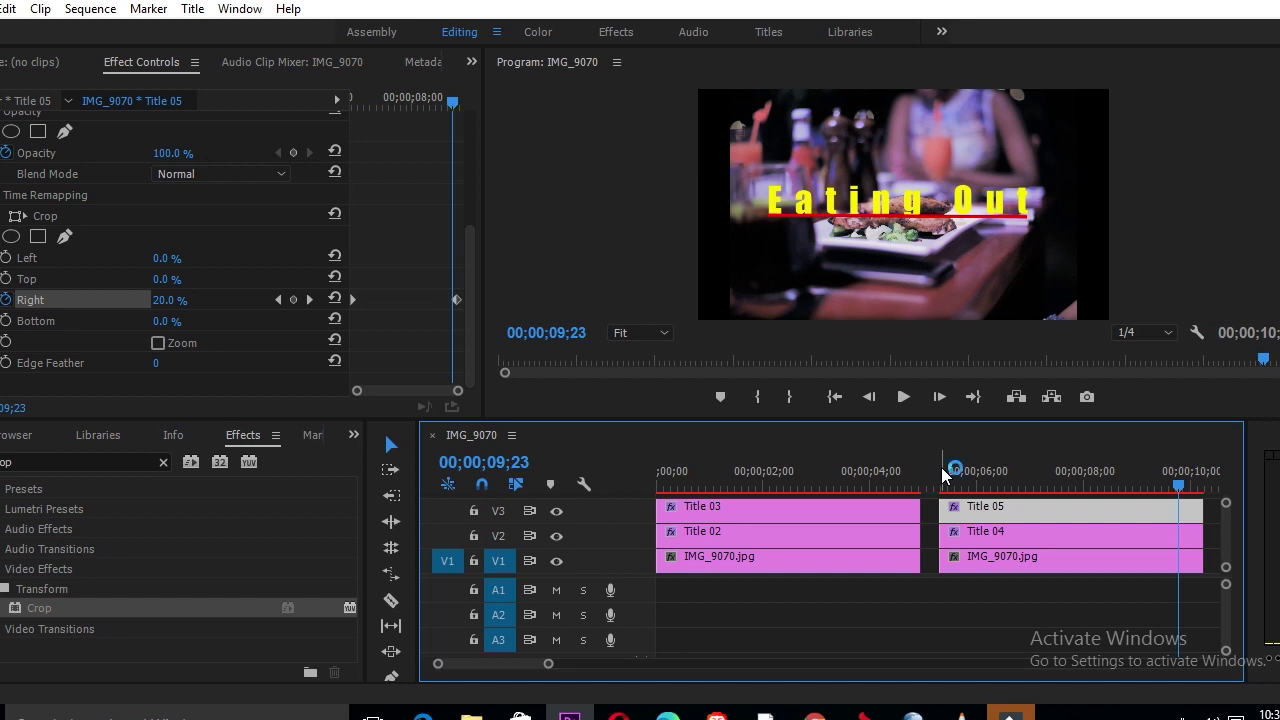